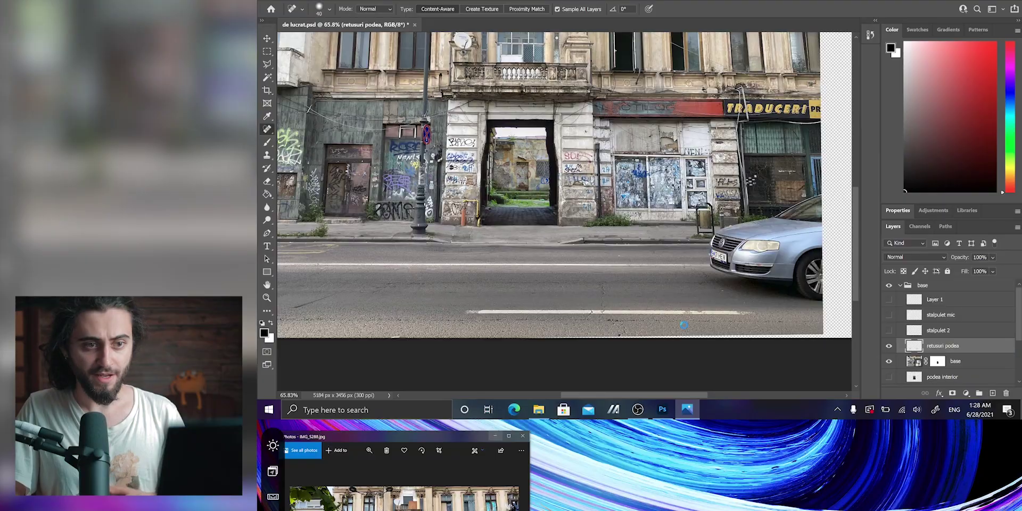
# Apply the pending transform to the street patch with yellow bollards on Layer 3
pyautogui.press('b')
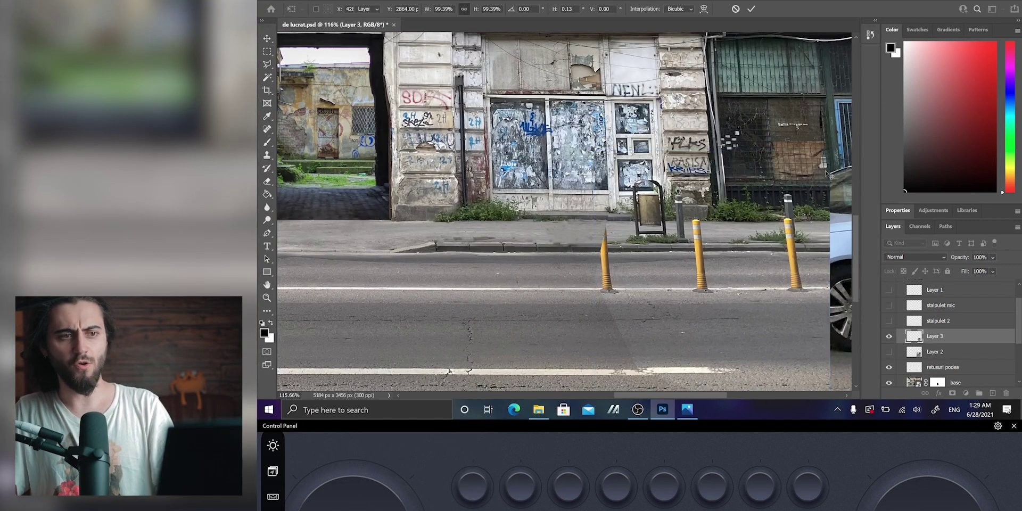
pyautogui.press('Return')
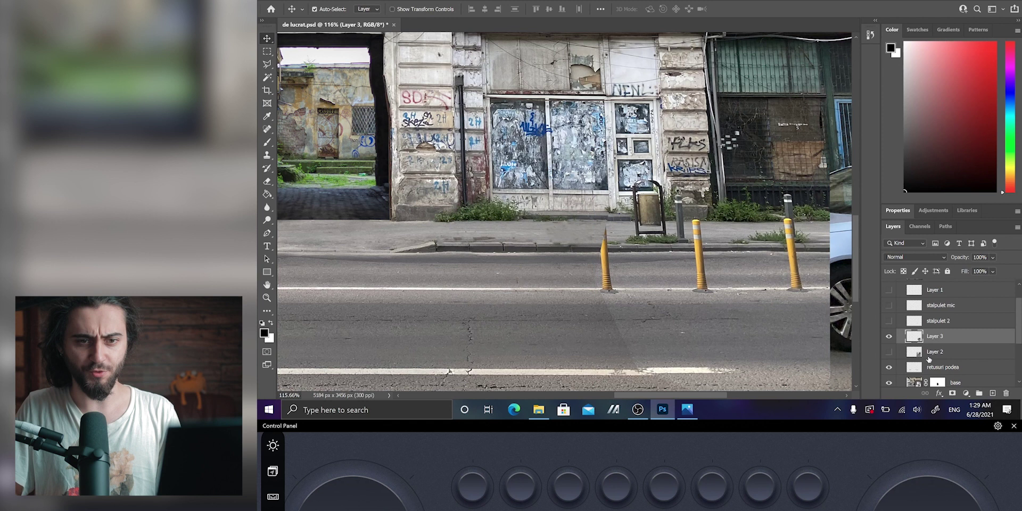
pyautogui.moveTo(940, 350); pyautogui.dragTo(941, 362)
pyautogui.scroll(-1, 941, 365)
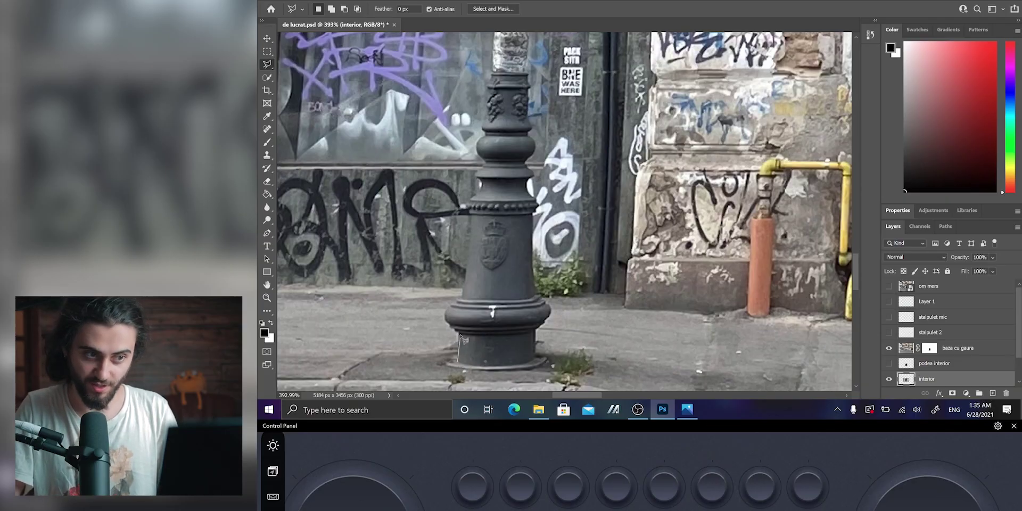
# Outline the base of the lamp post with a Polygonal Lasso selection
pyautogui.moveTo(537, 77); pyautogui.dragTo(697, 340)
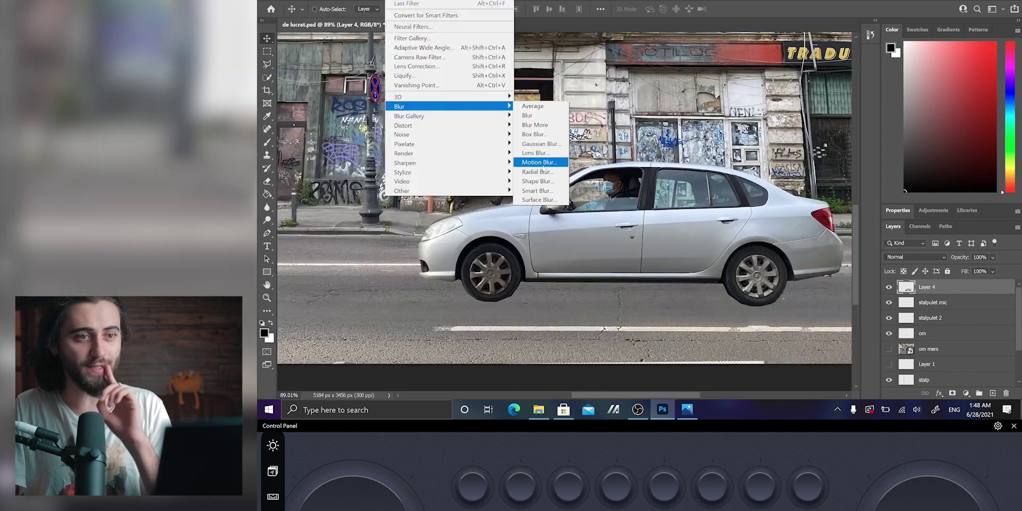
# Apply a Motion Blur to the silver car on Layer 4 and open the filters for the walking man's layer
pyautogui.click(538, 161)
pyautogui.moveTo(602, 50); pyautogui.dragTo(818, 96)
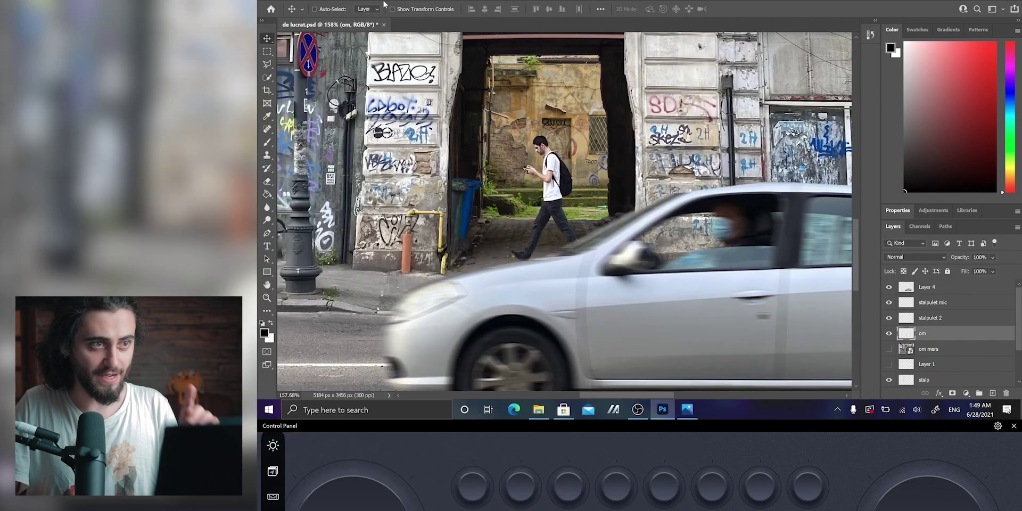
pyautogui.click(385, 2)
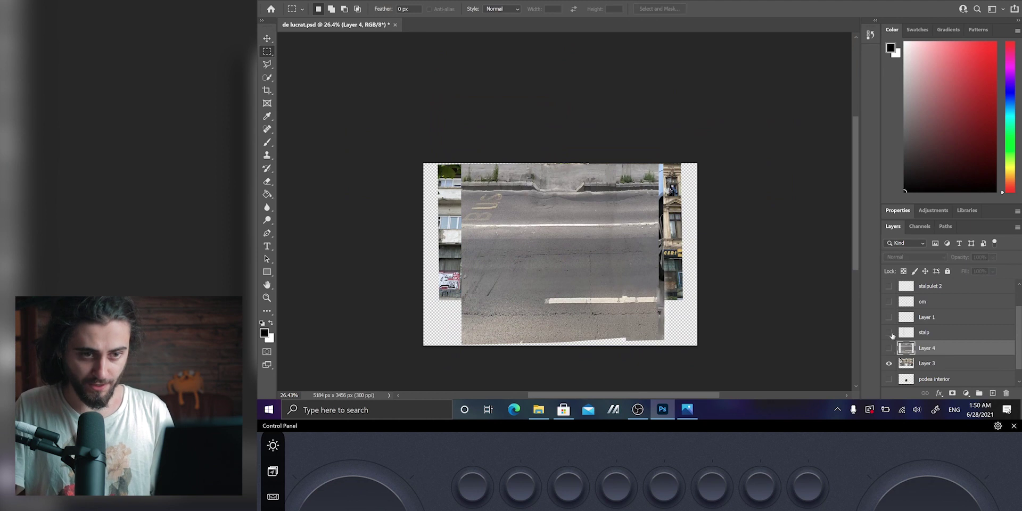
# Make the hidden stalp layer visible
pyautogui.click(889, 333)
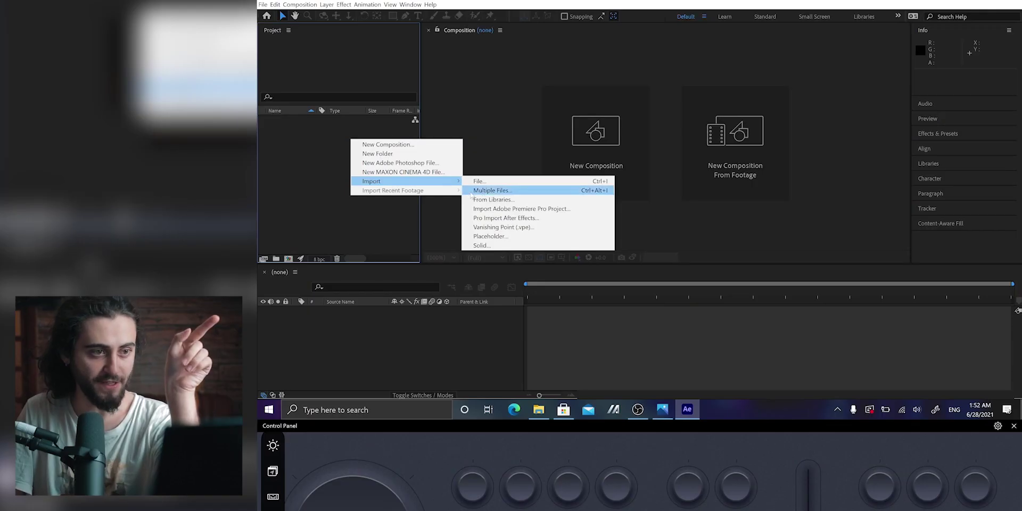
# In After Effects, import the layered de lucrat Photoshop file and add a new camera to the compozitie animata composition
pyautogui.click(492, 182)
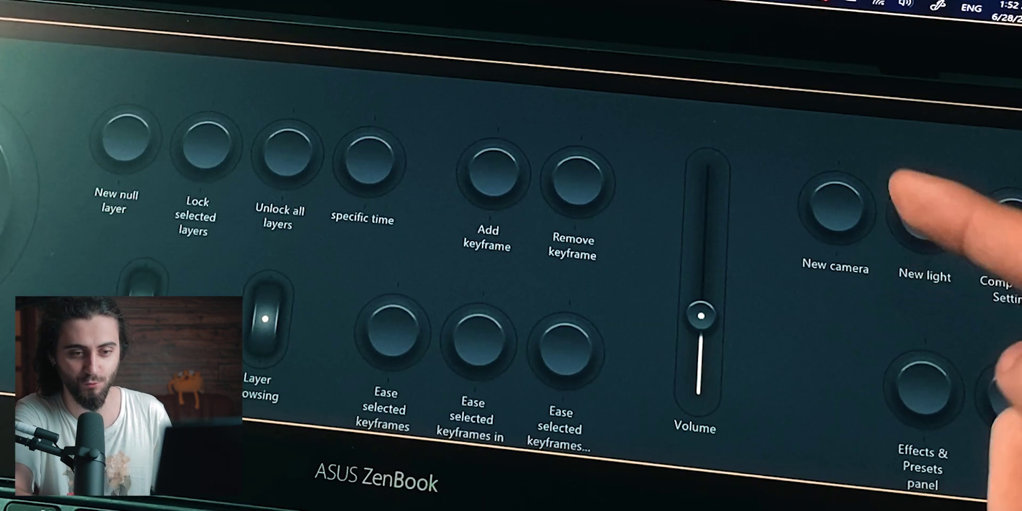
pyautogui.click(840, 219)
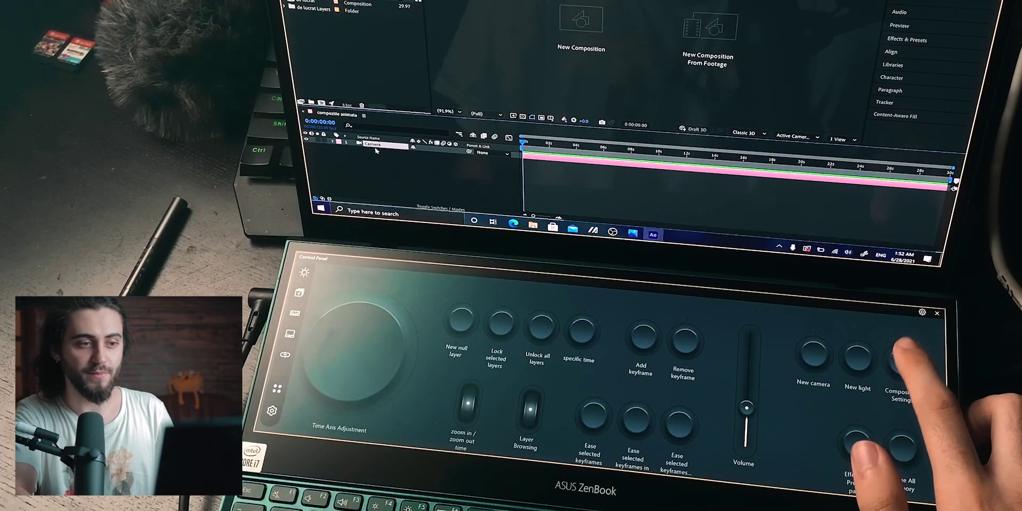
# Look through the composition settings of compozitie animata without changing them
pyautogui.click(901, 361)
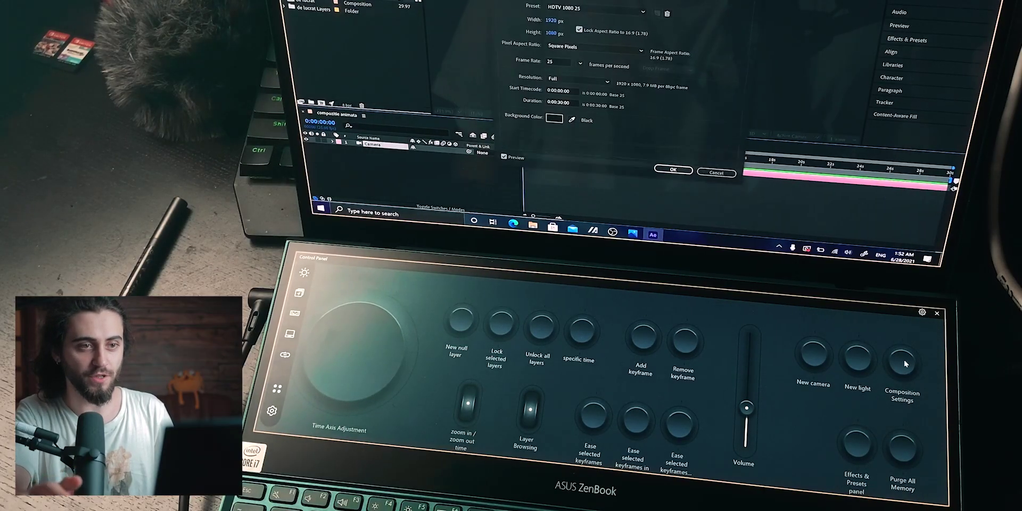
pyautogui.click(715, 173)
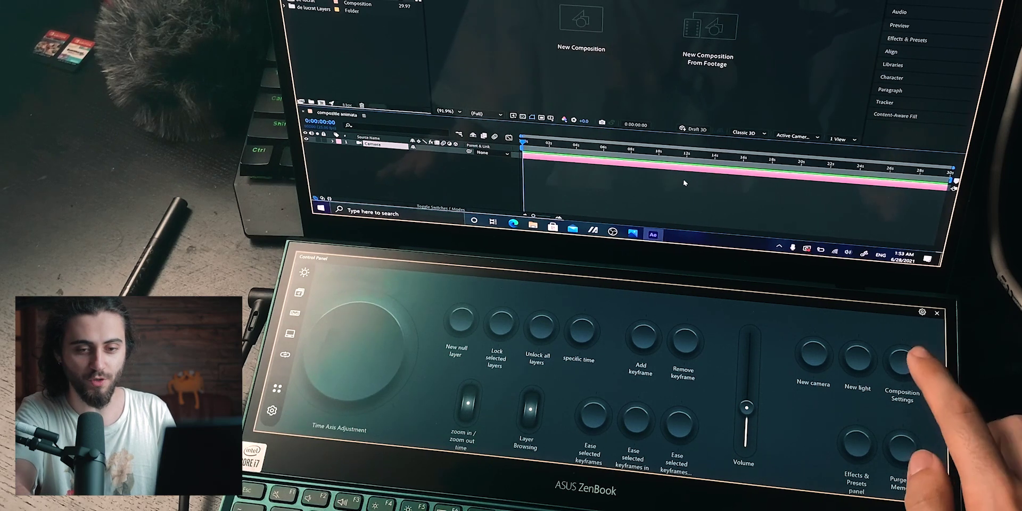
pyautogui.click(902, 361)
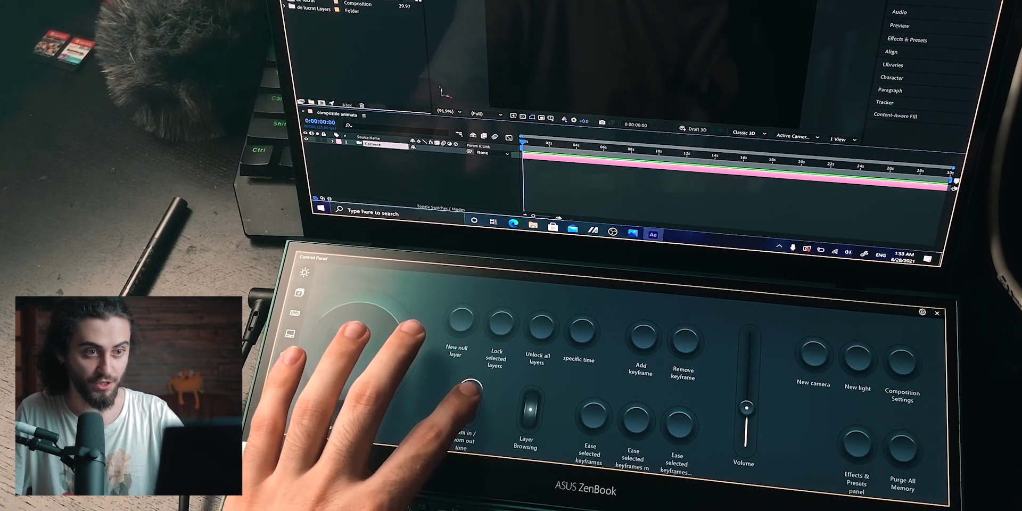
pyautogui.moveTo(469, 393); pyautogui.dragTo(458, 426)
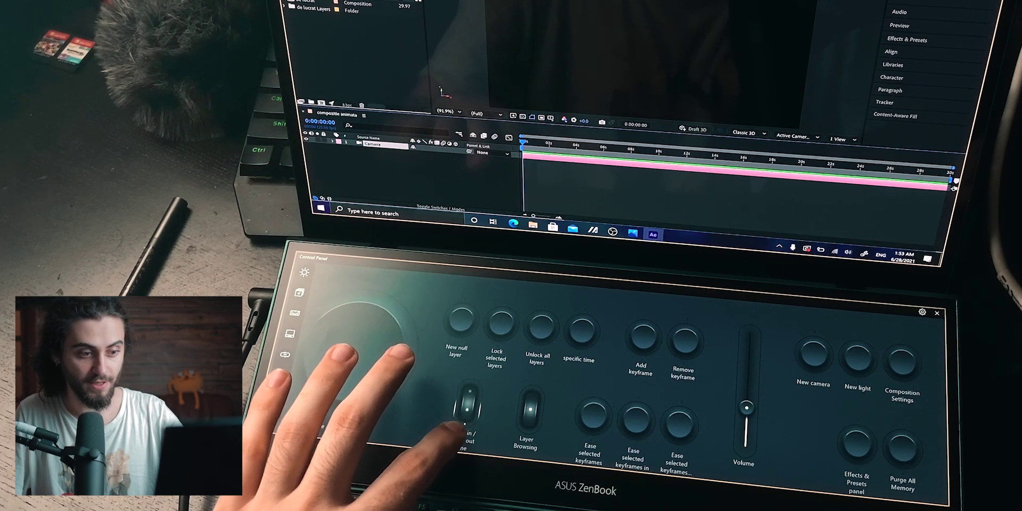
pyautogui.moveTo(470, 393)
pyautogui.mouseDown()
pyautogui.moveTo(464, 425)
pyautogui.moveTo(469, 393)
pyautogui.mouseUp()
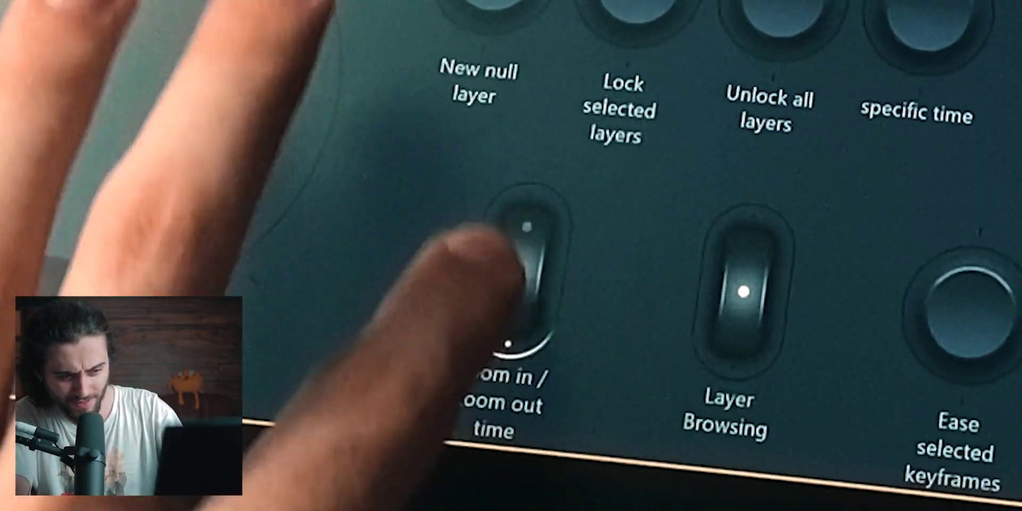
pyautogui.click(525, 261)
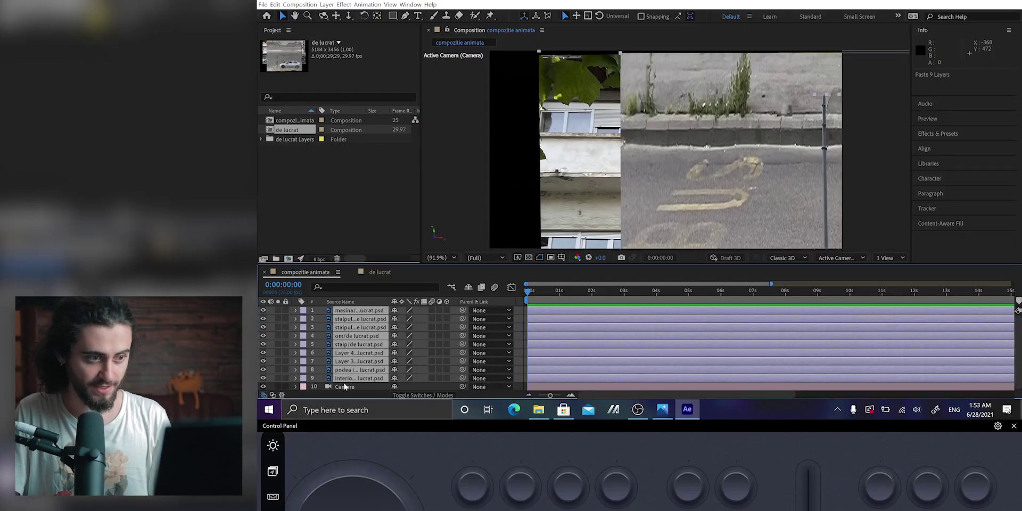
# Move the Camera layer to the top of the layer stack and show the composition in two views
pyautogui.moveTo(344, 387); pyautogui.dragTo(349, 309)
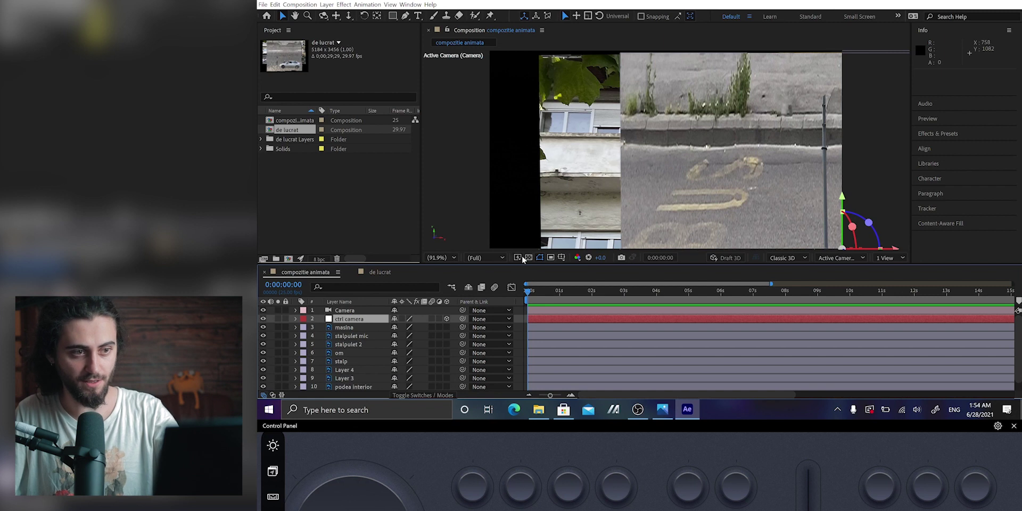
pyautogui.click(889, 258)
pyautogui.click(886, 275)
pyautogui.scroll(-3, 584, 162)
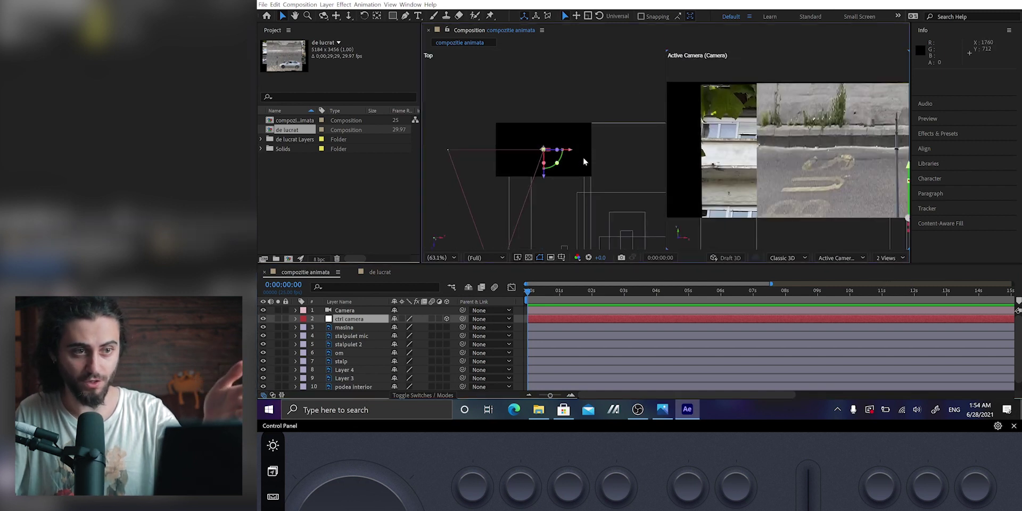
# Reveal the camera's position and turn the Photoshop layers, from masina downwards, into 3D layers
pyautogui.press('p')
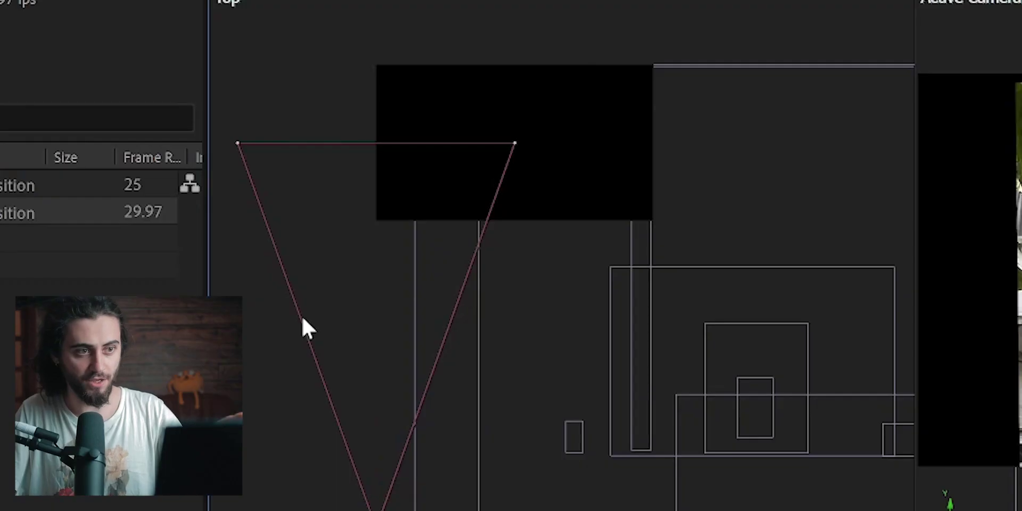
pyautogui.moveTo(356, 313); pyautogui.dragTo(484, 228)
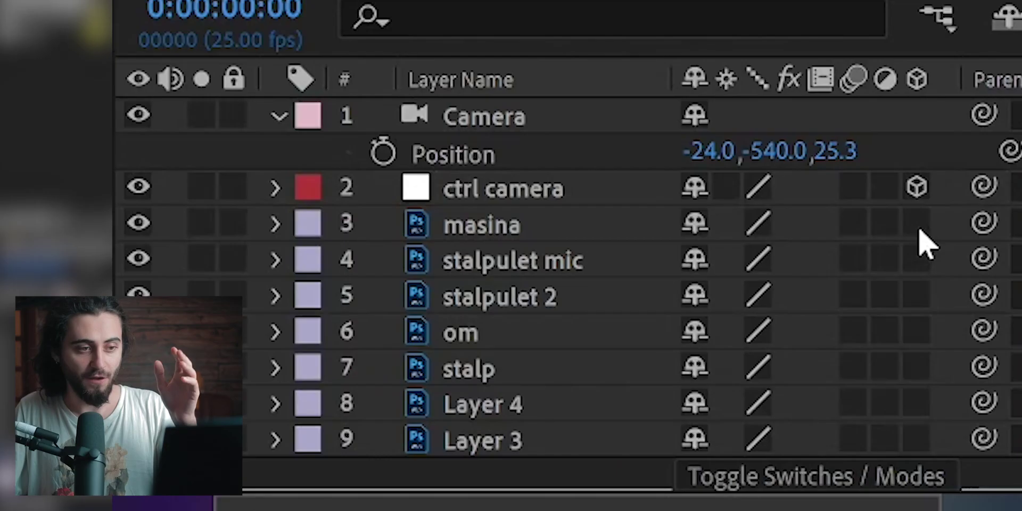
pyautogui.click(915, 259)
pyautogui.moveTo(919, 404); pyautogui.dragTo(922, 445)
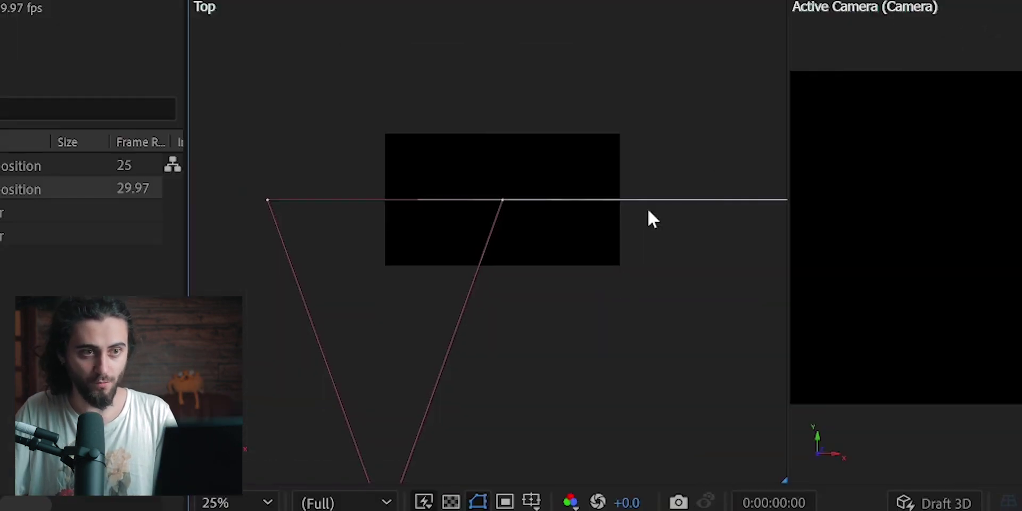
# Select the Photoshop layers in the top view and push them back along the Z axis, away from the camera
pyautogui.moveTo(710, 134); pyautogui.dragTo(618, 233)
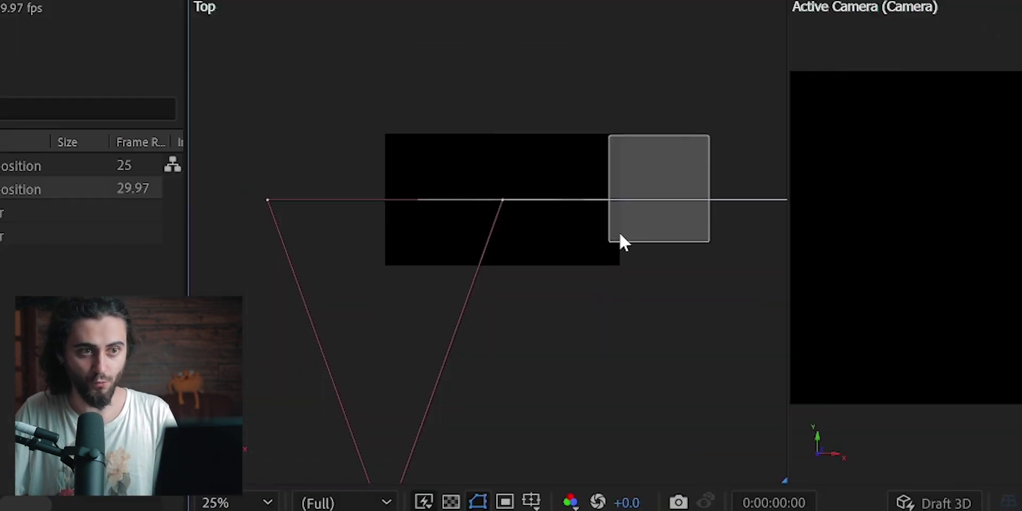
pyautogui.moveTo(623, 201); pyautogui.dragTo(428, 199)
pyautogui.moveTo(561, 319); pyautogui.dragTo(596, 251)
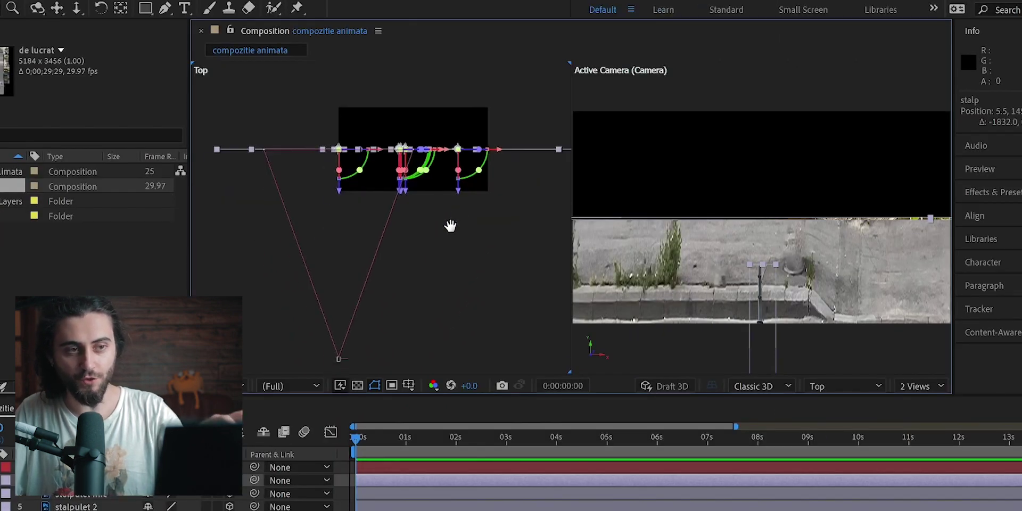
pyautogui.moveTo(450, 225); pyautogui.dragTo(453, 219)
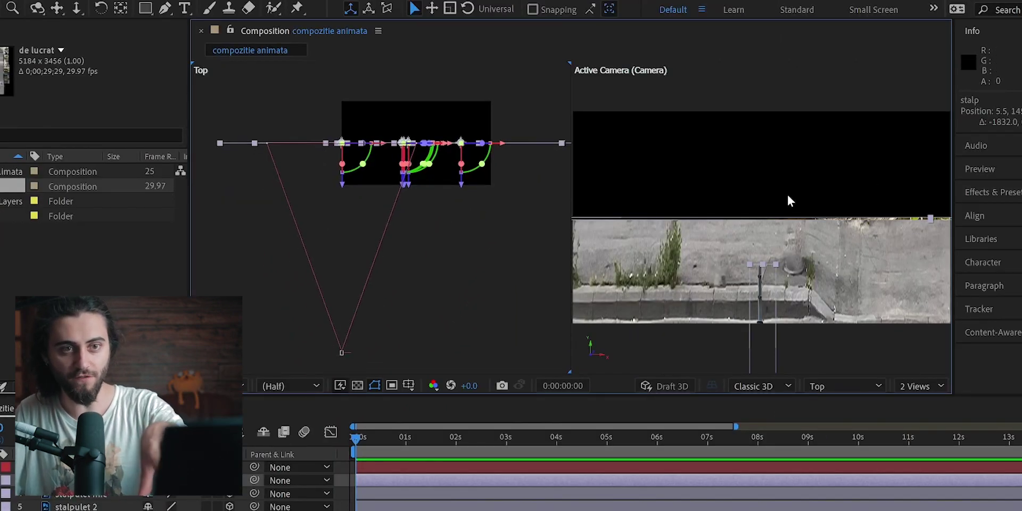
pyautogui.scroll(-1, 788, 195)
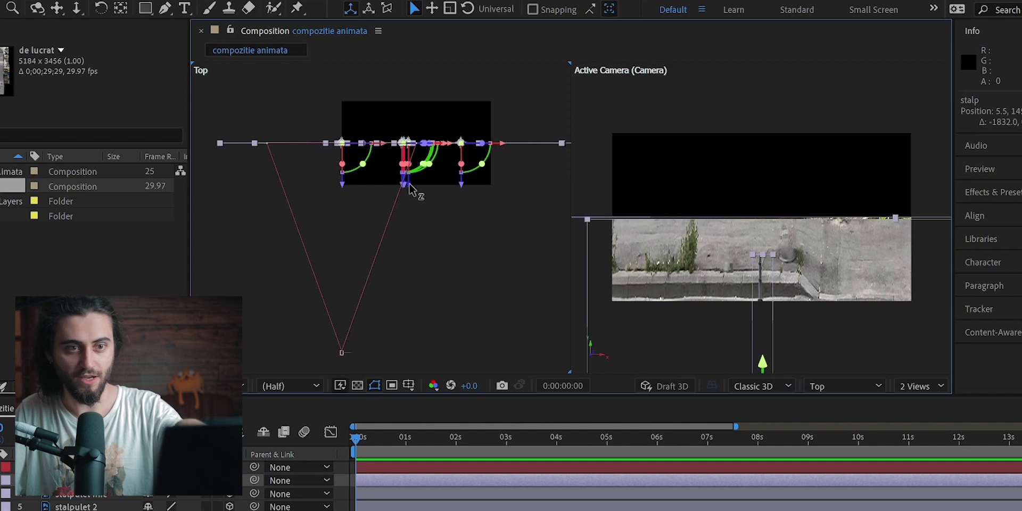
pyautogui.moveTo(410, 187); pyautogui.dragTo(409, 95)
pyautogui.scroll(-2, 409, 102)
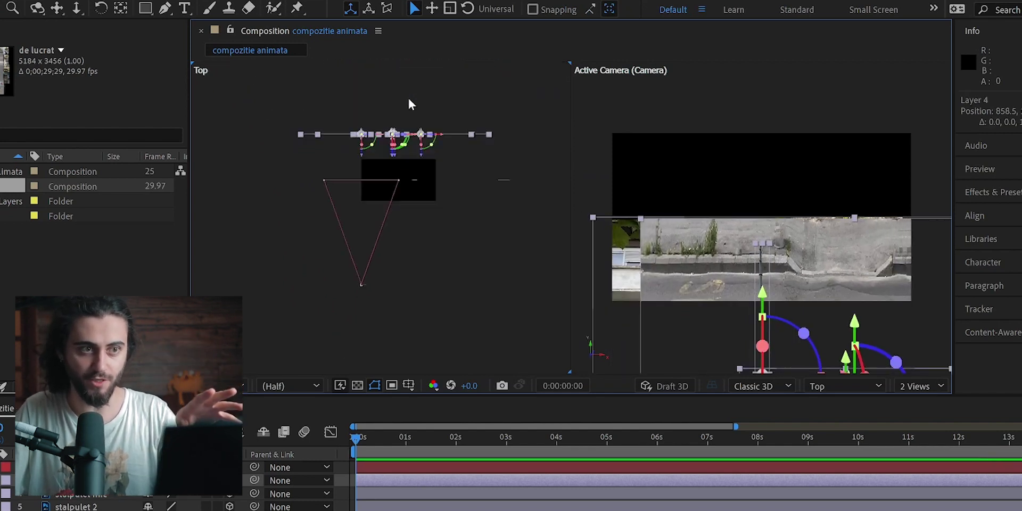
pyautogui.moveTo(395, 115); pyautogui.dragTo(391, 102)
pyautogui.hotkey('ctrl', 'z')
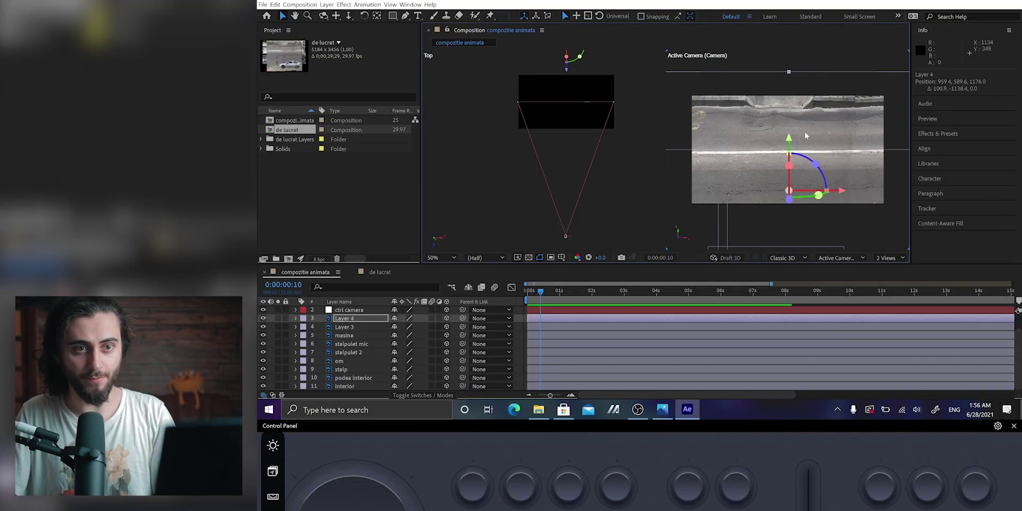
# Rotate Layer 4 about its X axis to lay the road flat as ground, and scale it to 72.0, 105.0, 201.6%
pyautogui.scroll(-2, 803, 133)
pyautogui.scroll(2, 804, 133)
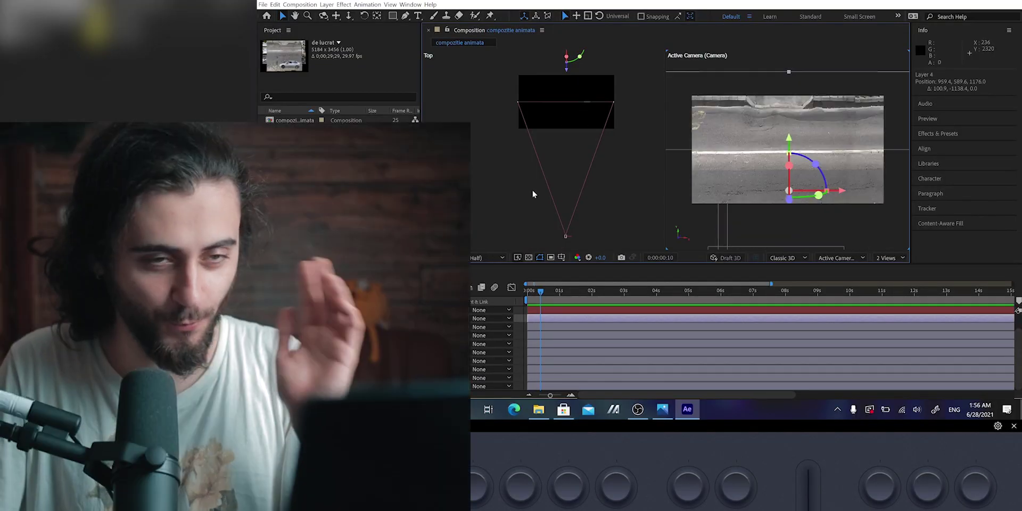
pyautogui.press('r')
pyautogui.press('space')
pyautogui.moveTo(585, 72); pyautogui.dragTo(561, 131)
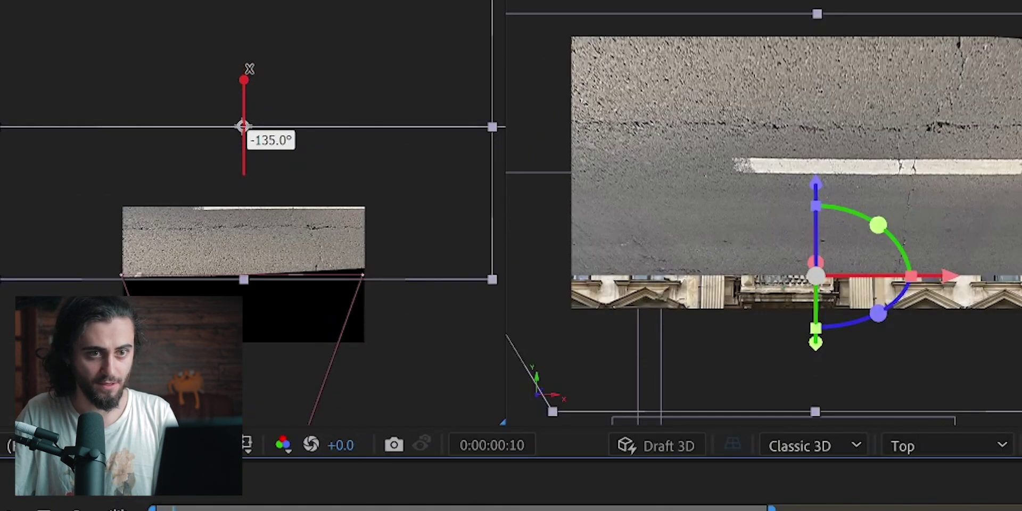
pyautogui.moveTo(242, 127); pyautogui.dragTo(242, 125)
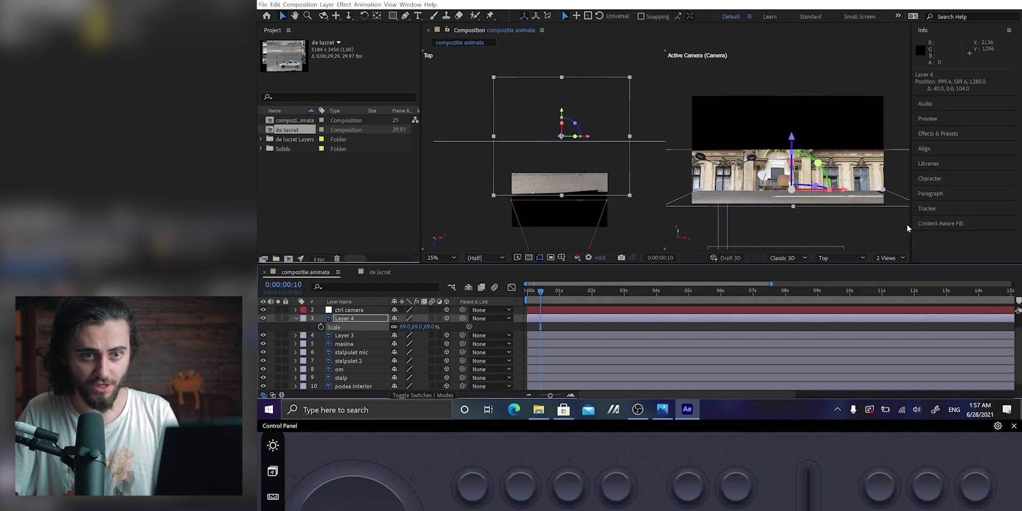
pyautogui.moveTo(794, 153); pyautogui.dragTo(792, 130)
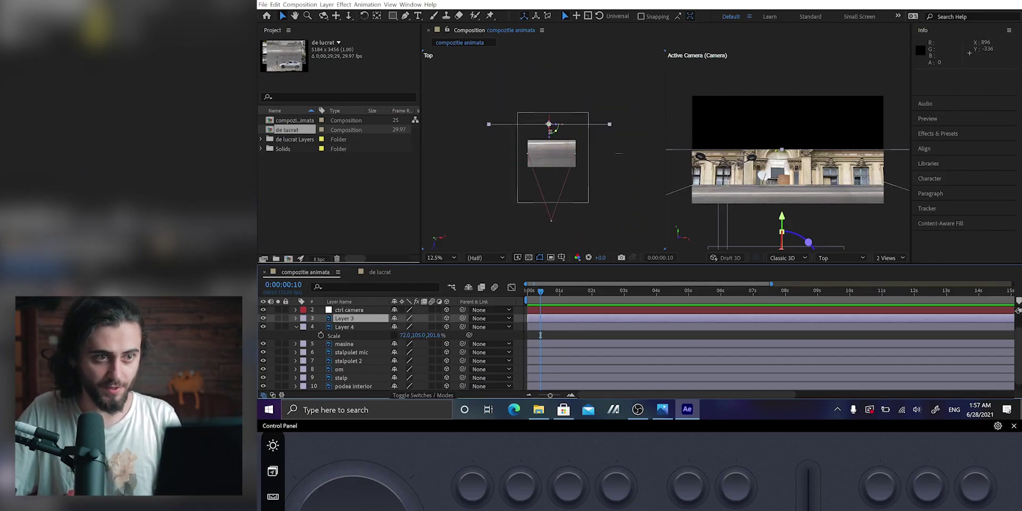
# Shrink the building facade on Layer 3 and place it behind the road at position 983.2, -149.6, 1287.0
pyautogui.press('p')
pyautogui.moveTo(416, 326); pyautogui.dragTo(259, 319)
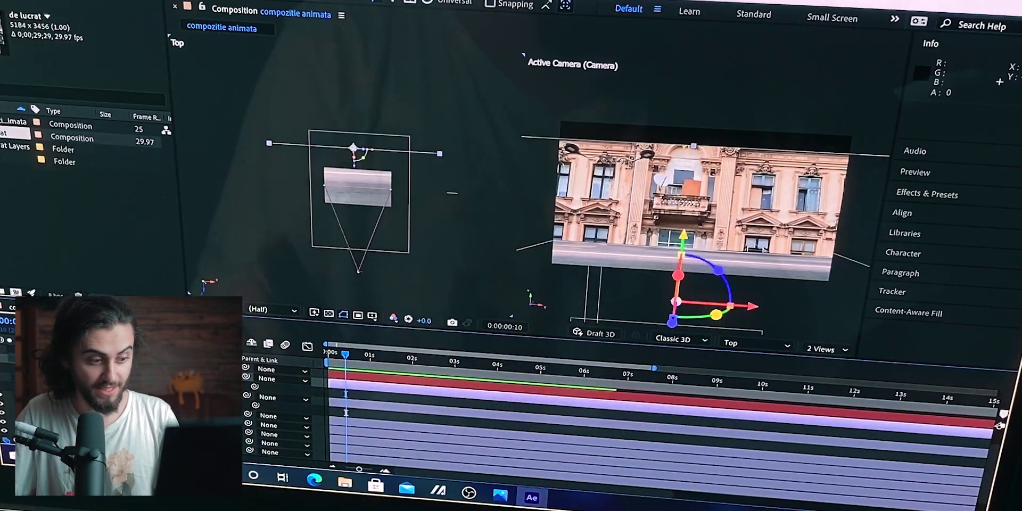
pyautogui.moveTo(694, 145); pyautogui.dragTo(689, 186)
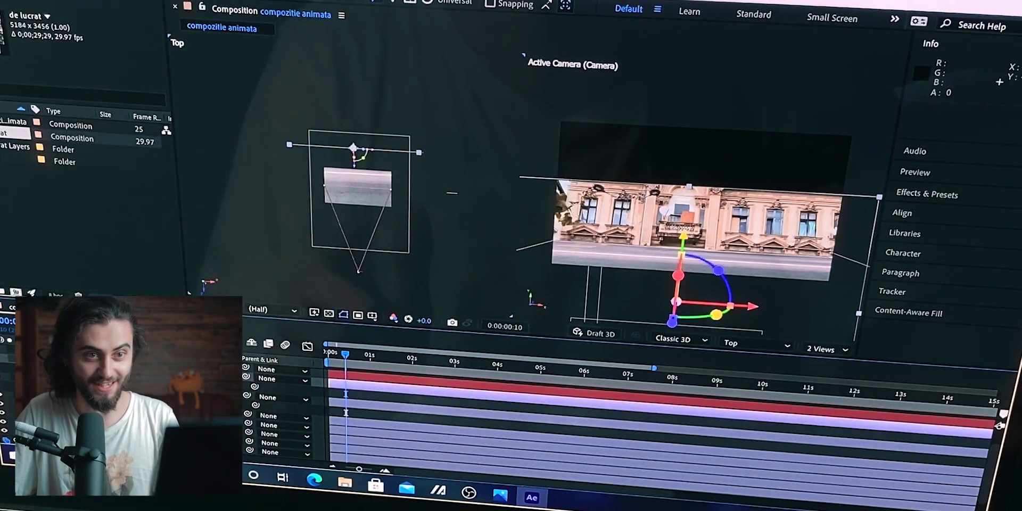
pyautogui.moveTo(761, 228); pyautogui.dragTo(792, 99)
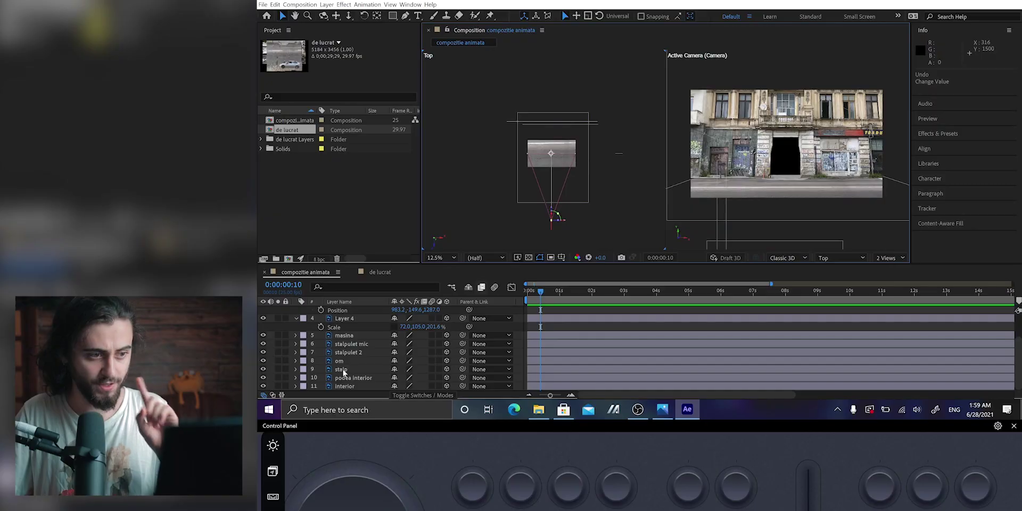
# Line up the interior layer with the facade's doorway opening and push it farther back along Z behind the building
pyautogui.click(345, 343)
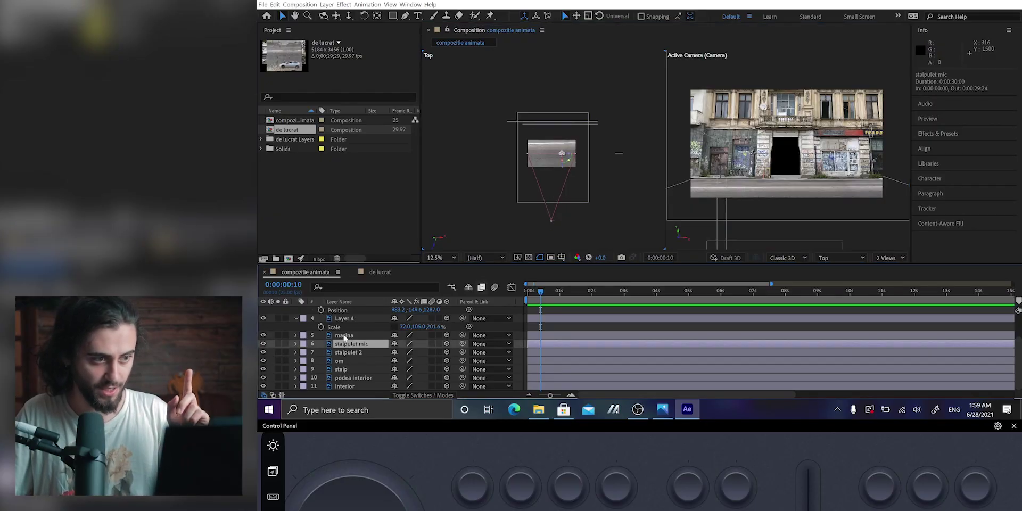
pyautogui.click(344, 336)
pyautogui.click(335, 318)
pyautogui.click(344, 385)
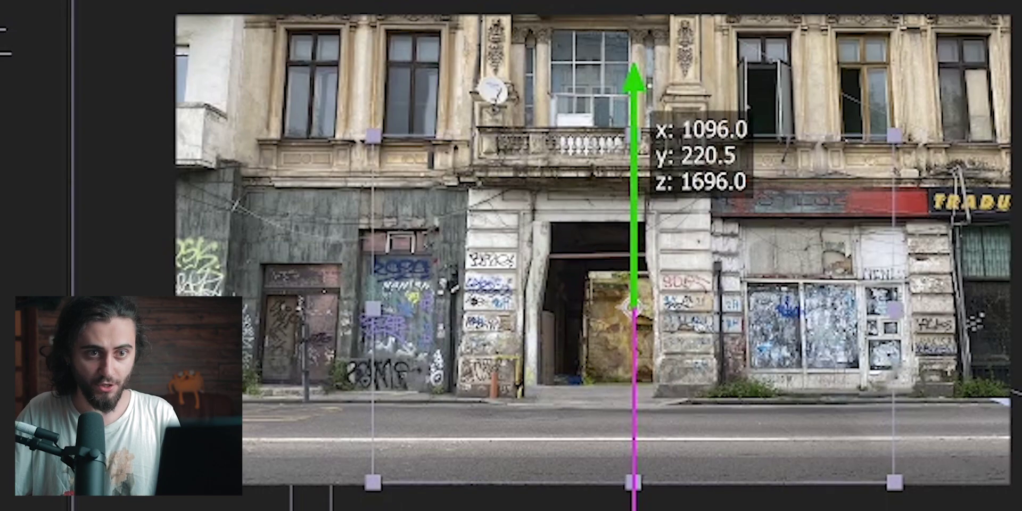
pyautogui.moveTo(639, 125); pyautogui.dragTo(565, 208)
pyautogui.scroll(2, 612, 277)
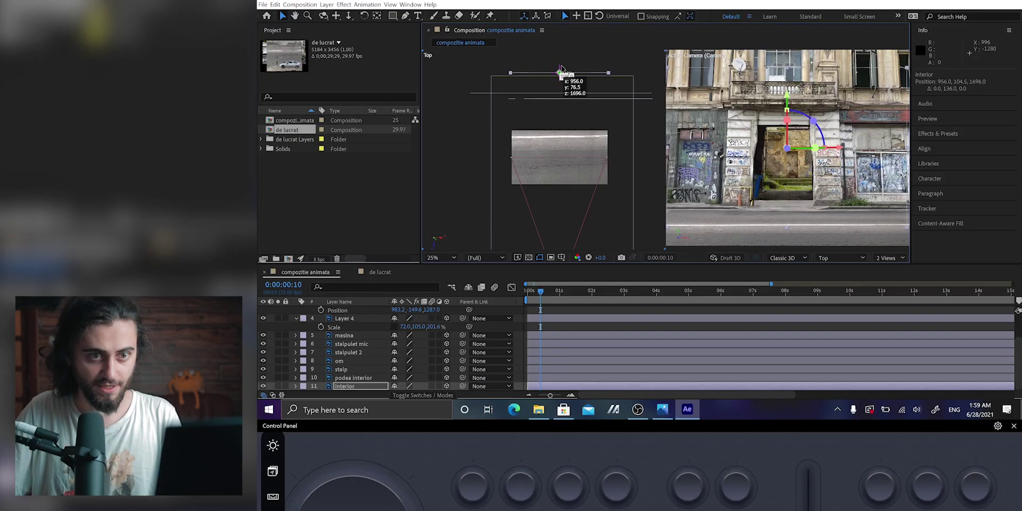
pyautogui.moveTo(566, 79); pyautogui.dragTo(563, 28)
pyautogui.moveTo(576, 110); pyautogui.dragTo(576, 213)
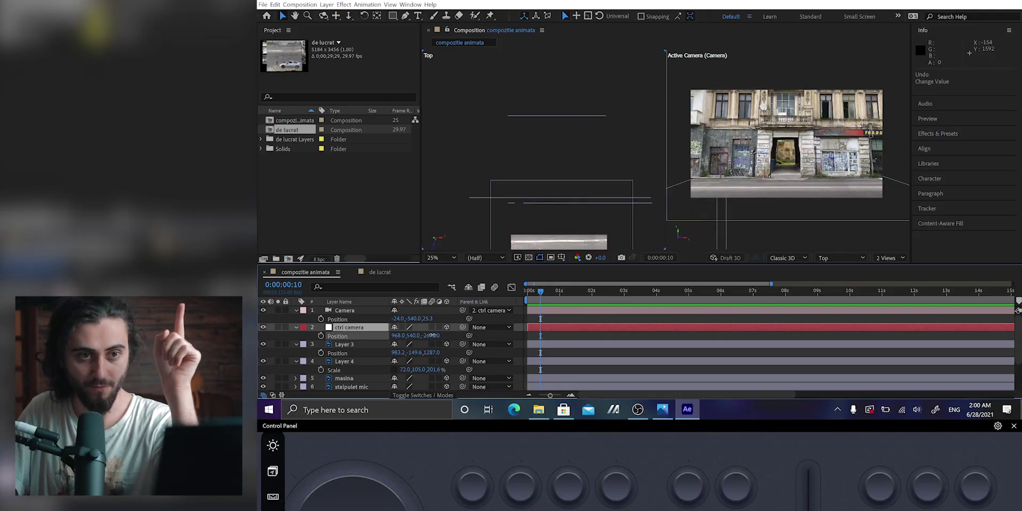
# Preview the parallax by moving the ctrl camera null along its Z axis, and undo the move
pyautogui.moveTo(433, 335); pyautogui.dragTo(692, 314)
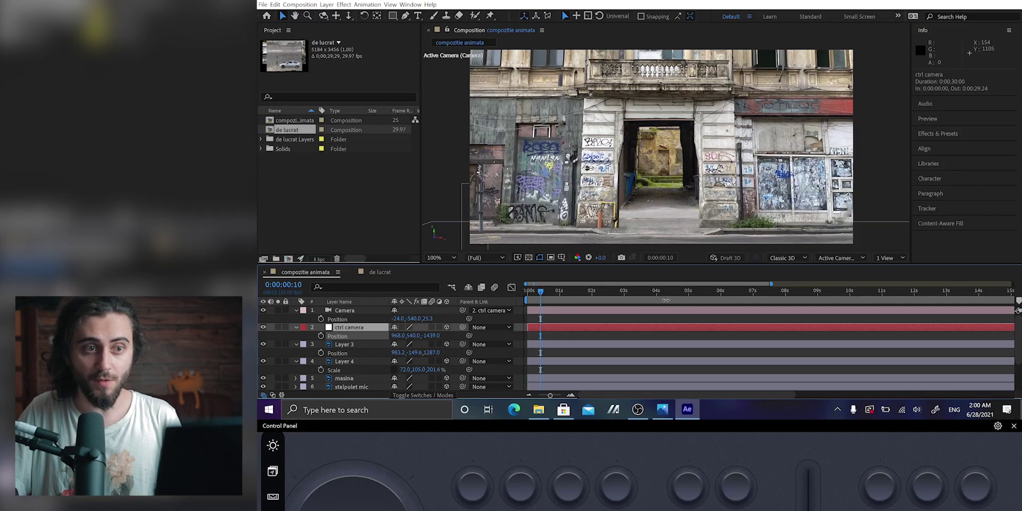
pyautogui.moveTo(945, 263); pyautogui.dragTo(346, 334)
pyautogui.hotkey('ctrl', 'z')
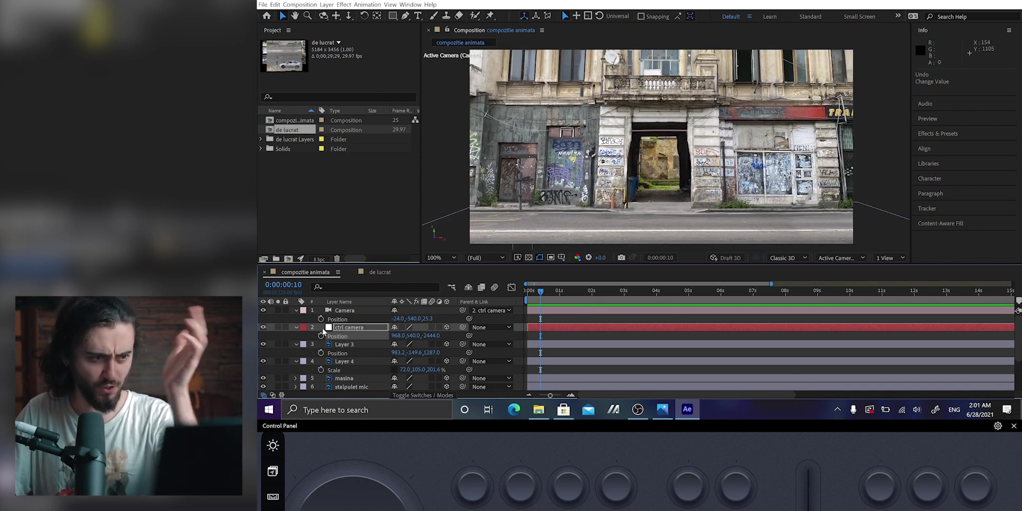
# Place the stalpulet mic bollard on the sidewalk beside the doorway at position 1284.5, 397.5, 965.0
pyautogui.scroll(-2, 301, 319)
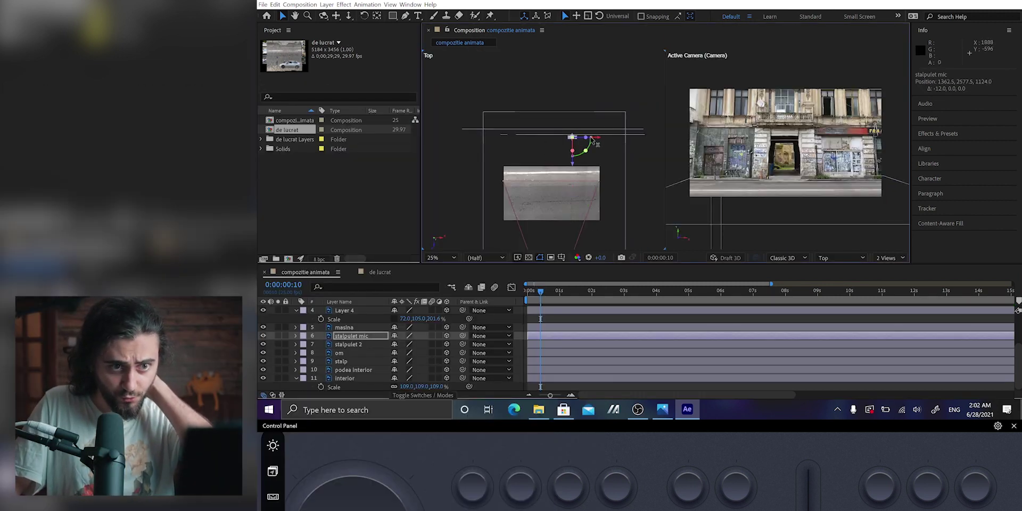
pyautogui.moveTo(583, 139); pyautogui.dragTo(590, 139)
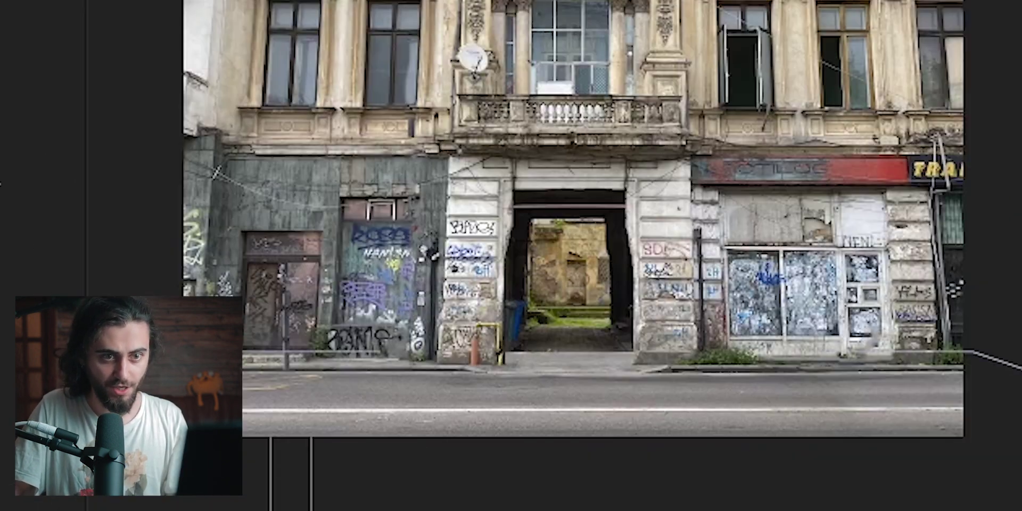
pyautogui.moveTo(647, 388); pyautogui.dragTo(673, 61)
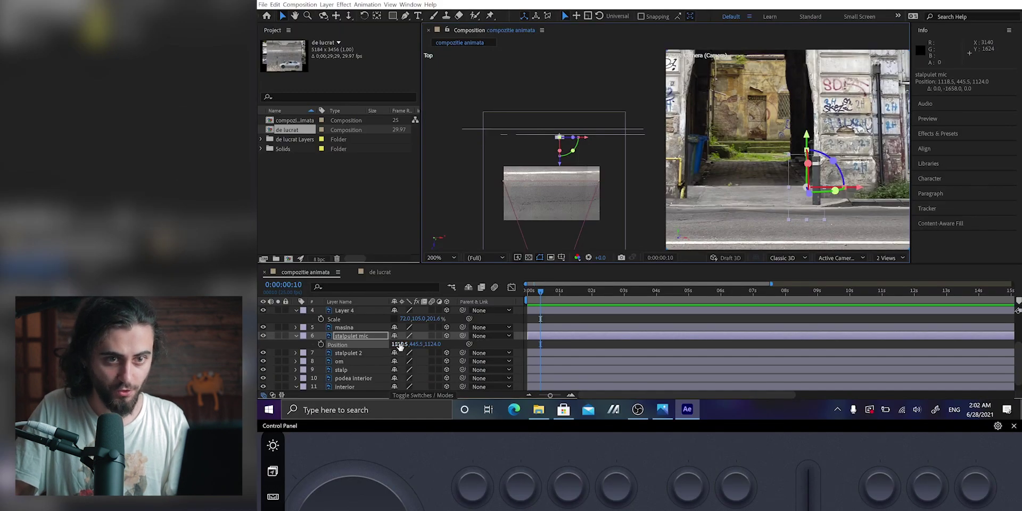
pyautogui.moveTo(399, 344); pyautogui.dragTo(487, 344)
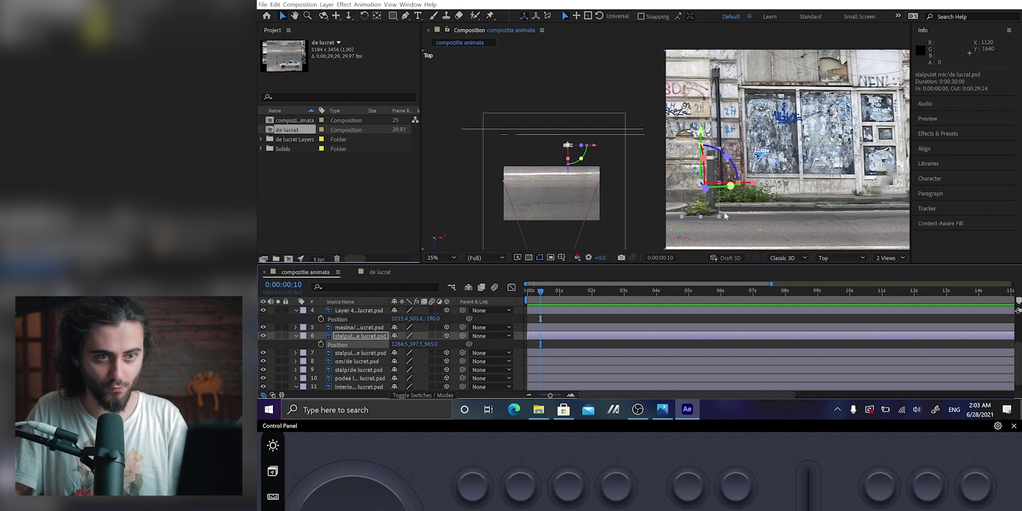
# Position stalpulet 2 at 1634.0, 397.5, 970.0, and duplicate both bollard layers onto the sidewalk left of the doorway
pyautogui.click(355, 369)
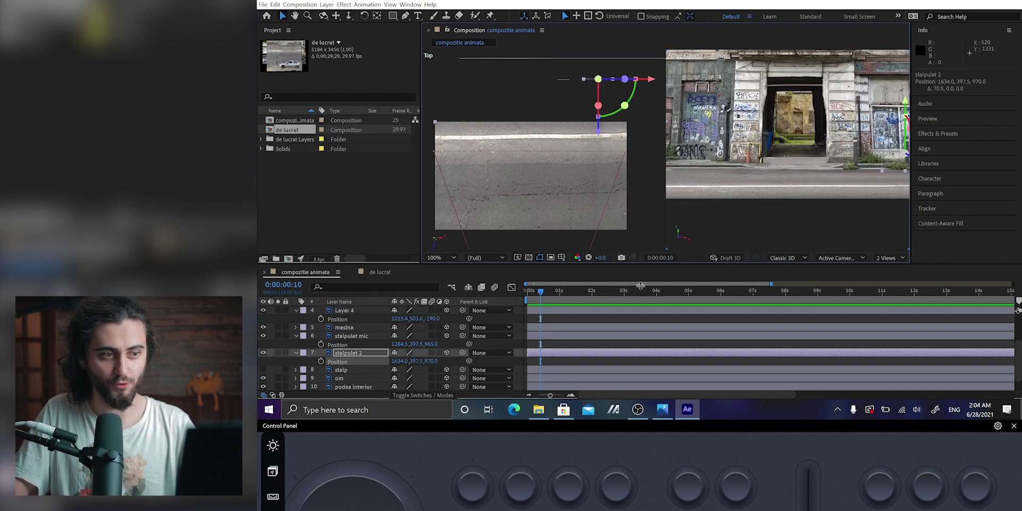
pyautogui.keyDown('ctrl'); pyautogui.click(348, 336); pyautogui.keyUp('ctrl')
pyautogui.hotkey('ctrl', 'd')
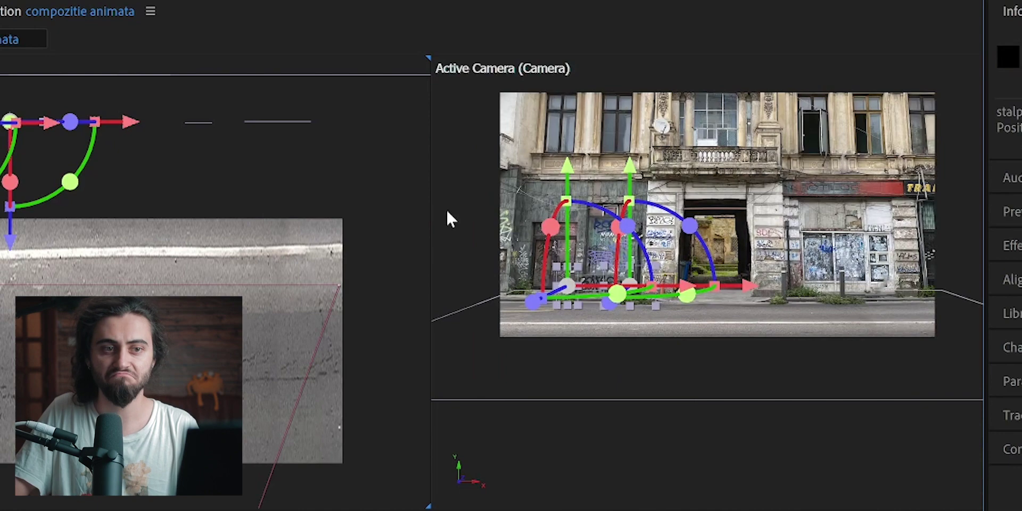
pyautogui.click(698, 119)
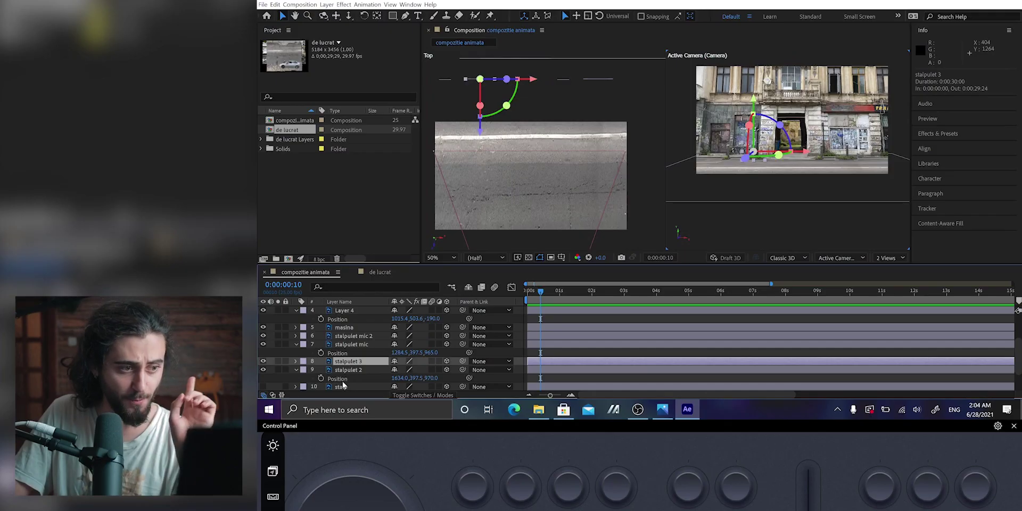
# Stand the stalp lamp post on the sidewalk left of the doorway at position 585.5, -708.5, 950.0
pyautogui.click(352, 387)
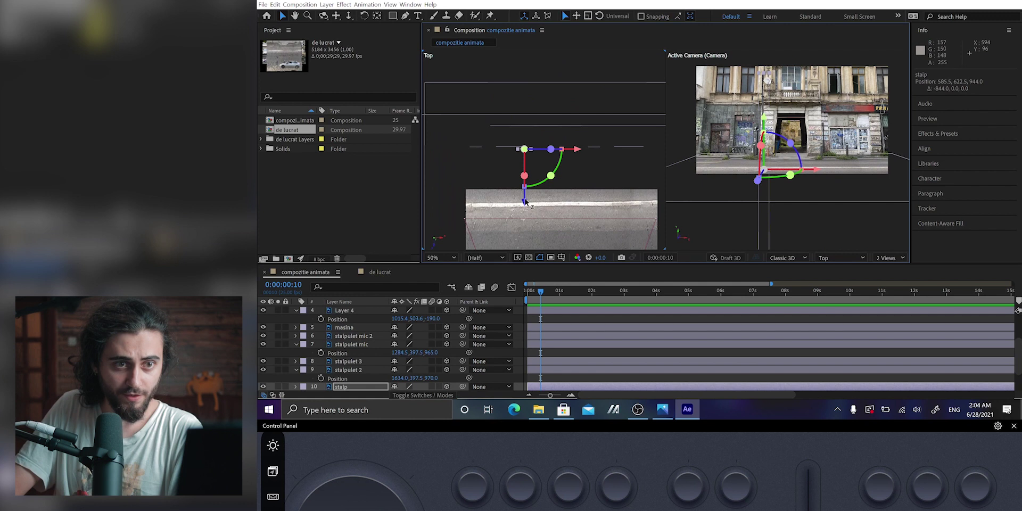
pyautogui.moveTo(524, 200); pyautogui.dragTo(525, 207)
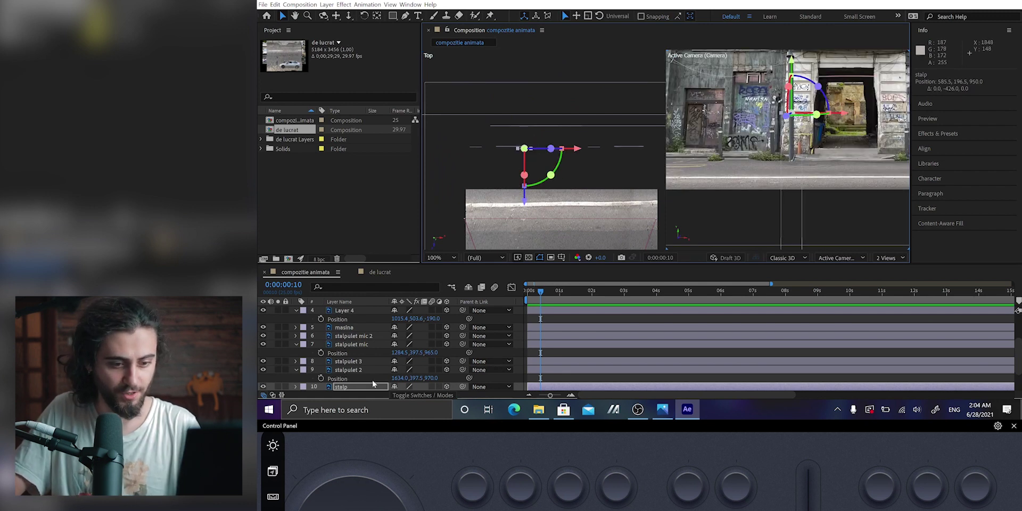
pyautogui.scroll(-1, 420, 390)
pyautogui.moveTo(428, 387); pyautogui.dragTo(373, 387)
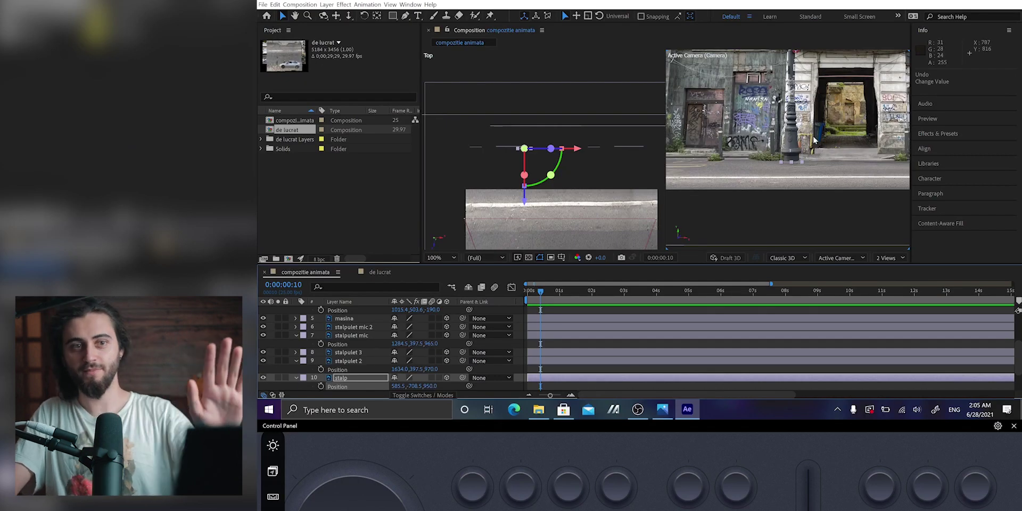
# Scale the stalp lamp post to 77% and move it to the right of the doorway at position 1373.5, -500.5, 740.0
pyautogui.scroll(1, 619, 266)
pyautogui.scroll(-2, 806, 132)
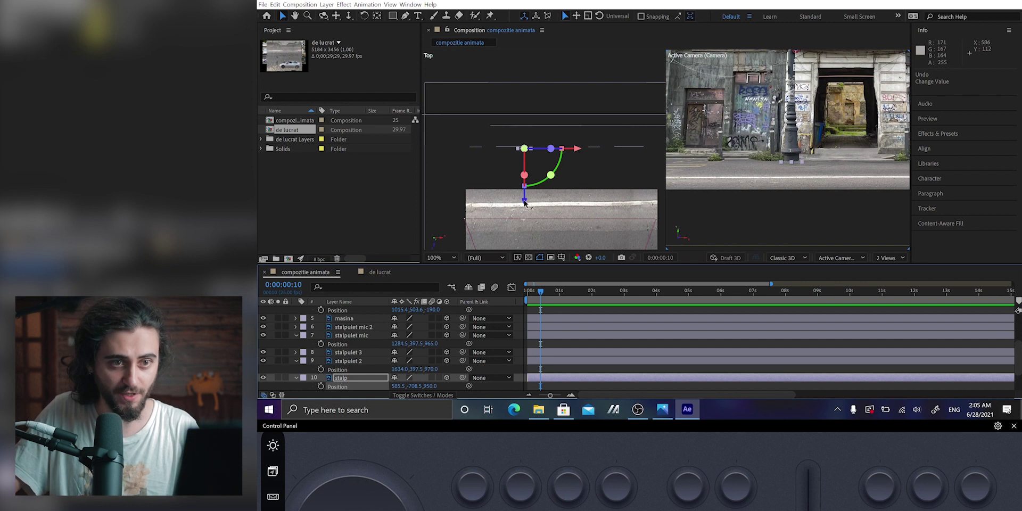
pyautogui.moveTo(524, 202); pyautogui.dragTo(527, 231)
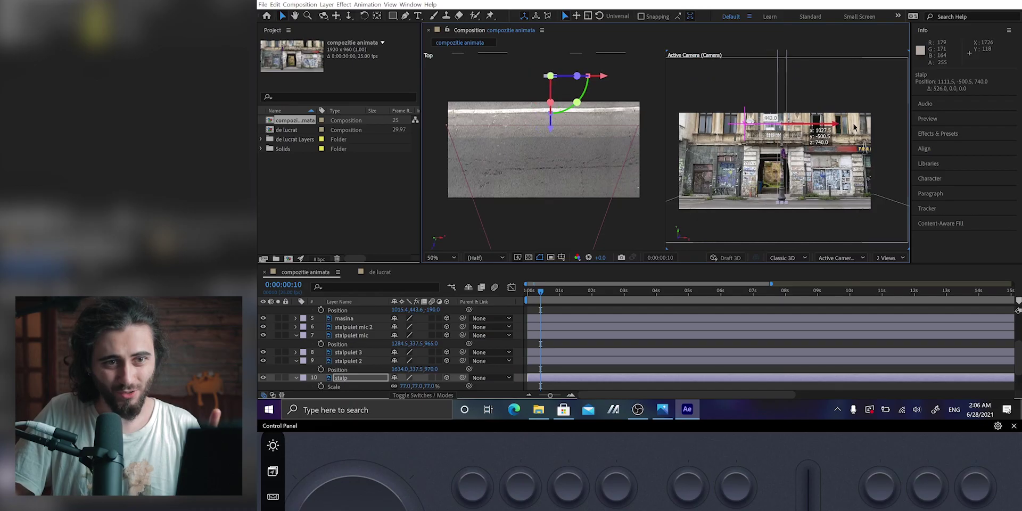
pyautogui.moveTo(860, 130); pyautogui.dragTo(879, 130)
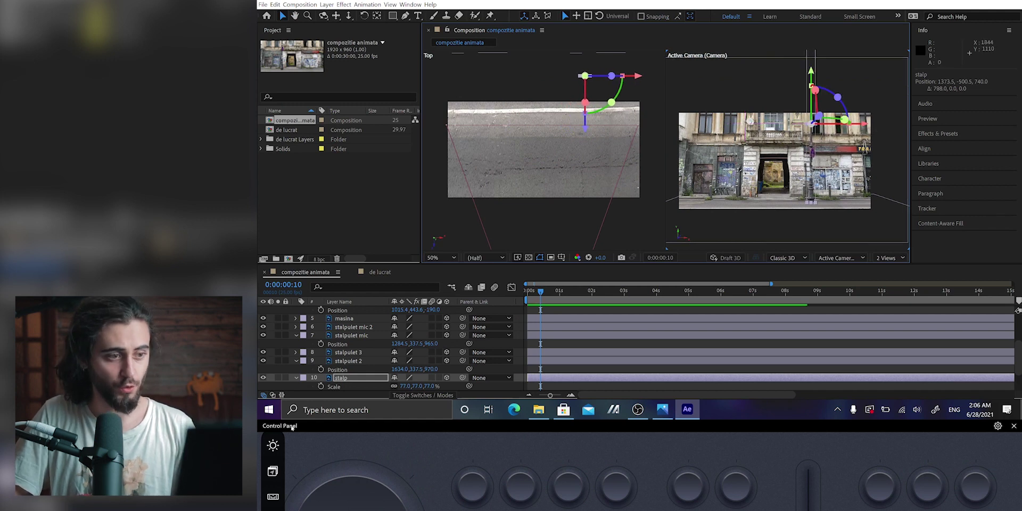
# Duplicate the stalp lamp post and move the copy close to the camera as a large foreground pillar on the left of the shot
pyautogui.hotkey('ctrl', 'd')
pyautogui.moveTo(639, 134); pyautogui.dragTo(574, 197)
pyautogui.scroll(-2, 554, 196)
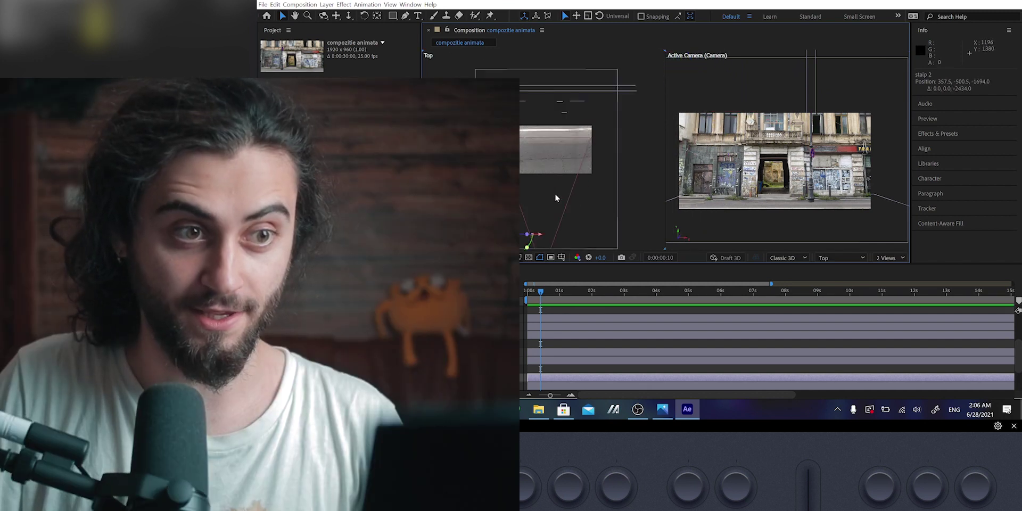
pyautogui.scroll(2, 528, 206)
pyautogui.moveTo(527, 234); pyautogui.dragTo(548, 171)
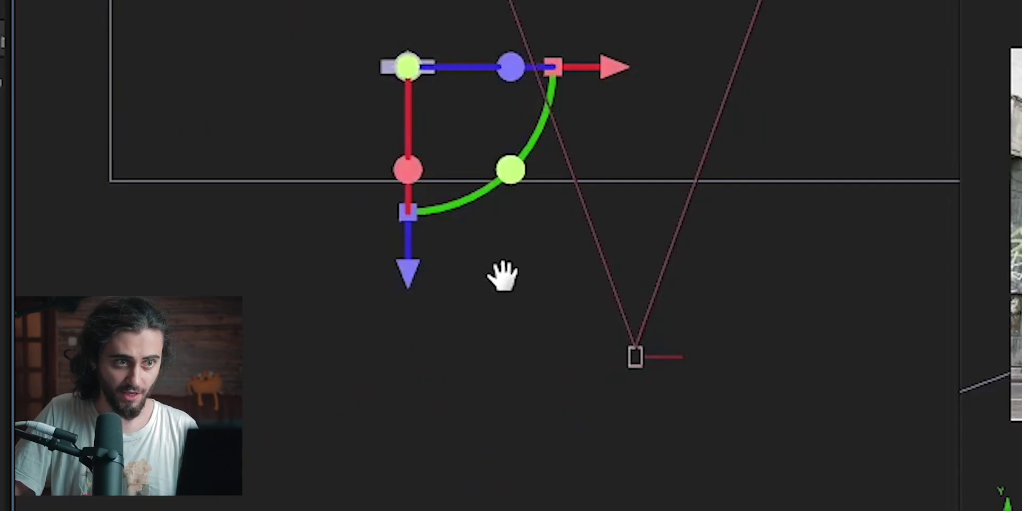
pyautogui.moveTo(503, 275); pyautogui.dragTo(444, 337)
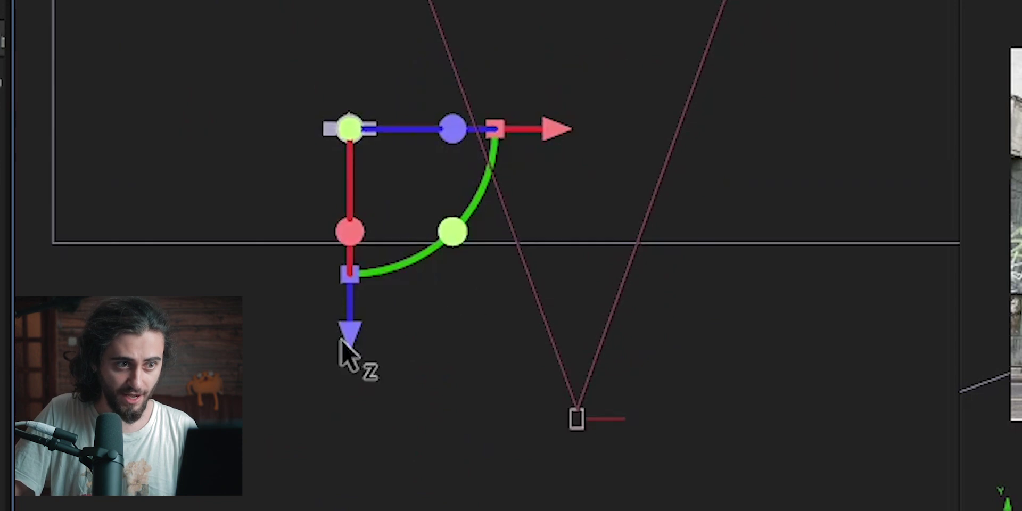
pyautogui.moveTo(351, 345); pyautogui.dragTo(346, 422)
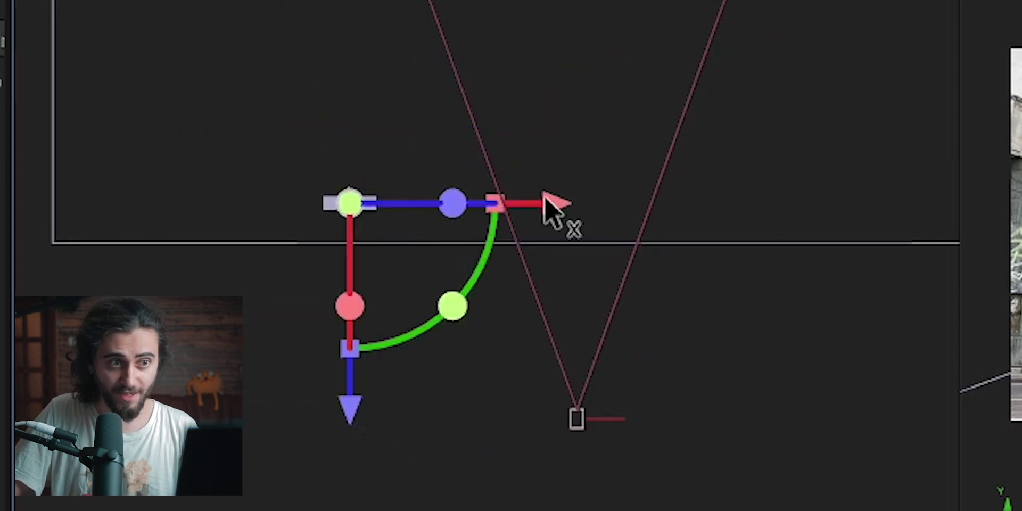
pyautogui.moveTo(601, 195); pyautogui.dragTo(697, 189)
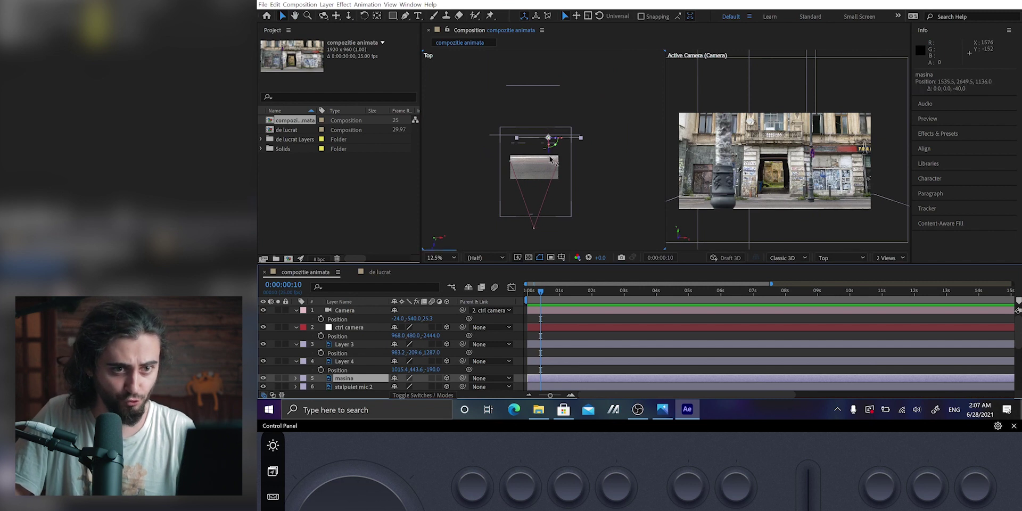
# Bring the masina car layer forward to Z 232.0 and raise it into the camera's view
pyautogui.moveTo(551, 159); pyautogui.dragTo(548, 173)
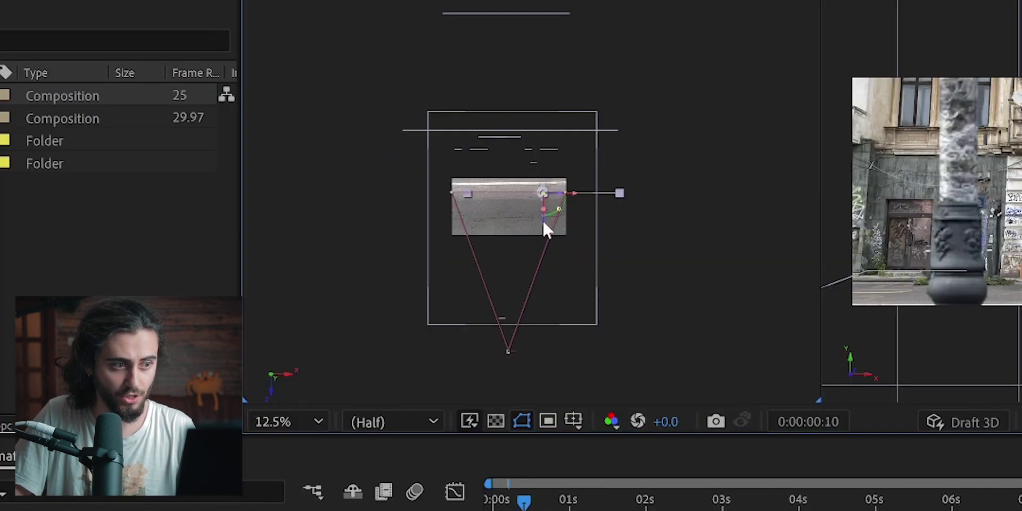
pyautogui.press('.')
pyautogui.moveTo(583, 249); pyautogui.dragTo(588, 0)
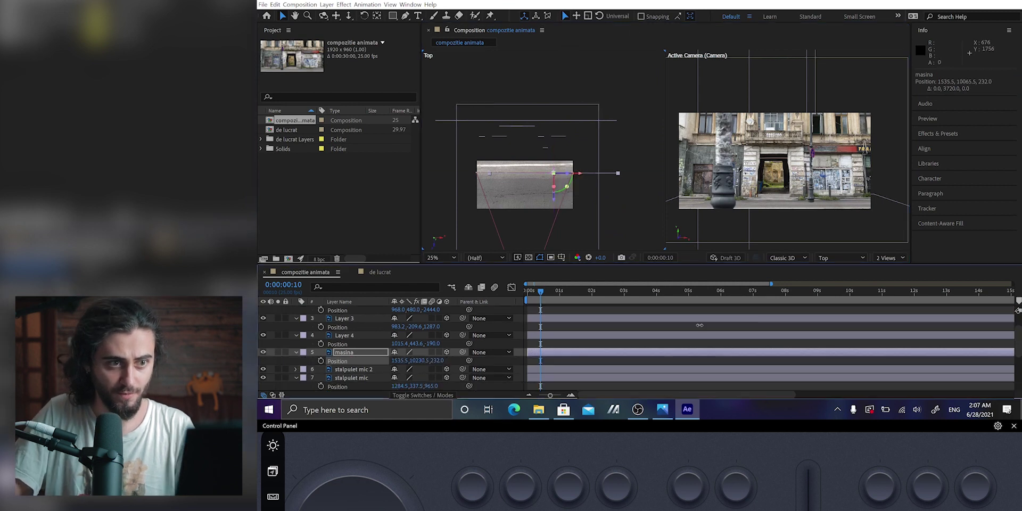
pyautogui.moveTo(724, 309); pyautogui.dragTo(686, 309)
pyautogui.scroll(-3, 787, 149)
pyautogui.scroll(2, 795, 191)
pyautogui.moveTo(785, 140); pyautogui.dragTo(773, 171)
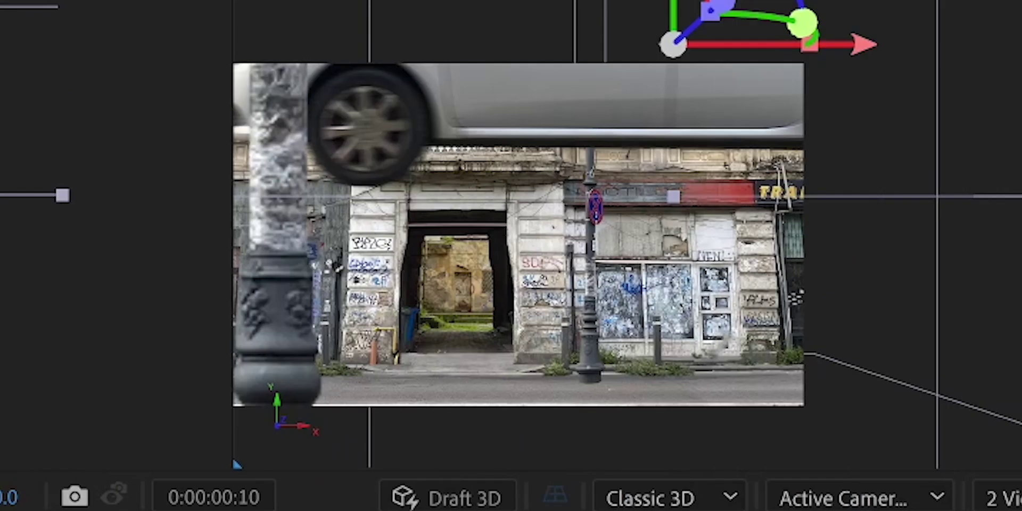
# Scale the masina car to 41% and place it on the road at position 1835.5, 283.5, 376.0
pyautogui.moveTo(418, 360); pyautogui.dragTo(445, 360)
pyautogui.press('s')
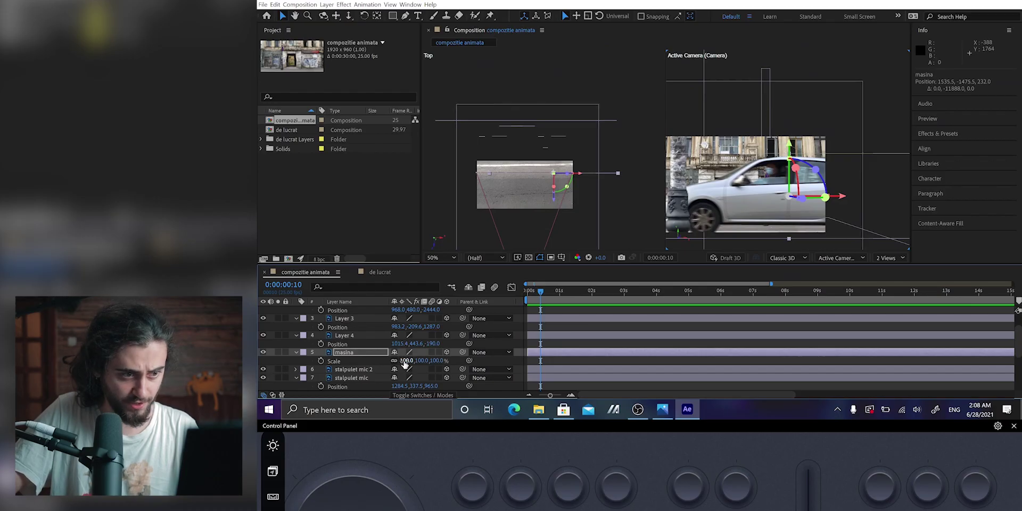
pyautogui.moveTo(404, 362); pyautogui.dragTo(378, 360)
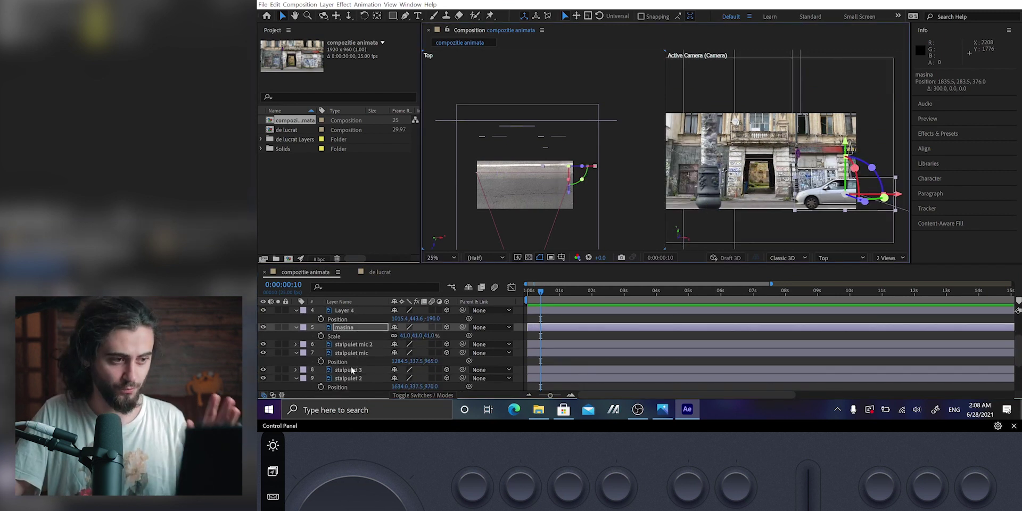
# Place the om layer's walking man on the ground in the passage doorway
pyautogui.scroll(-3, 344, 372)
pyautogui.click(336, 361)
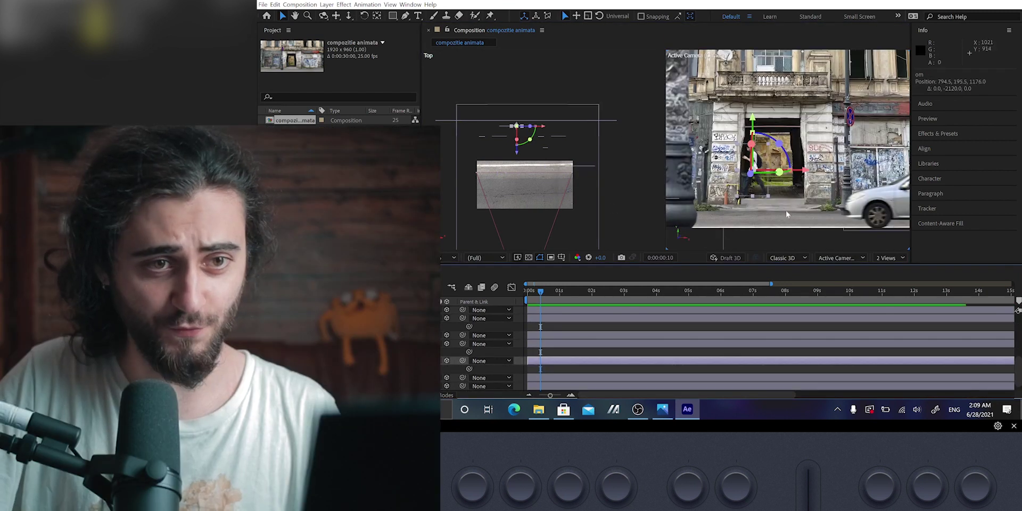
pyautogui.moveTo(785, 210); pyautogui.dragTo(801, 191)
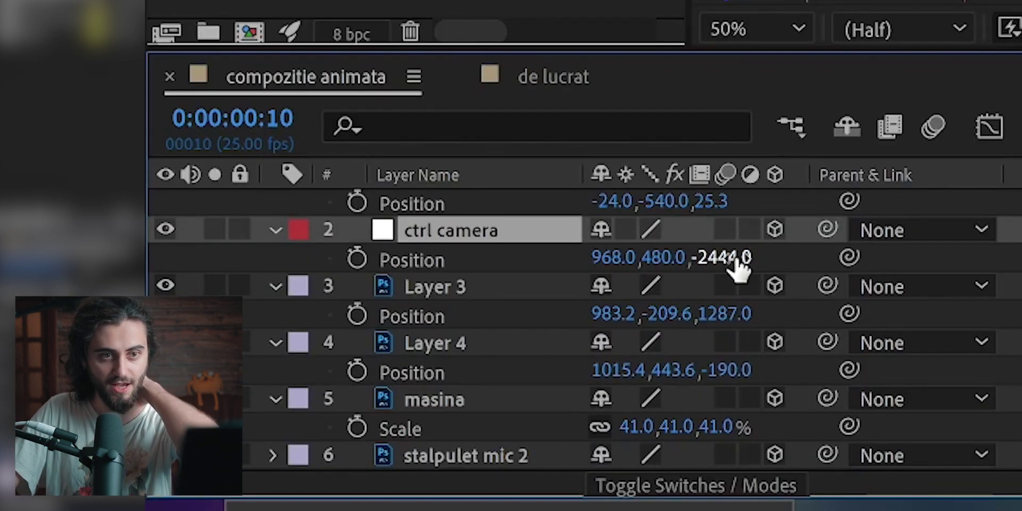
# Keyframe the ctrl camera null's position from Y -246.0 at the start to Y 488.0 near five seconds, keeping Z at -2411.0
pyautogui.moveTo(425, 327); pyautogui.dragTo(432, 327)
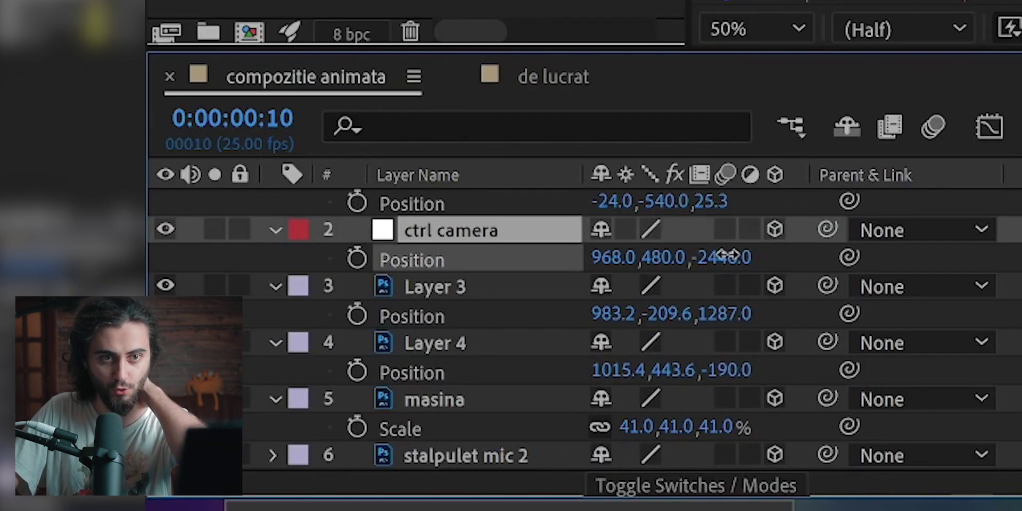
pyautogui.moveTo(777, 239); pyautogui.dragTo(692, 263)
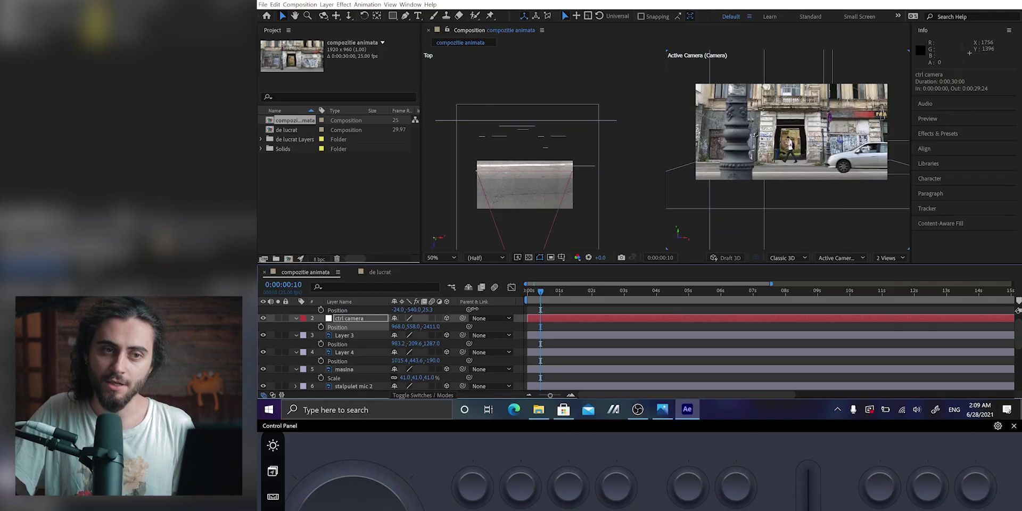
pyautogui.moveTo(473, 309); pyautogui.dragTo(321, 327)
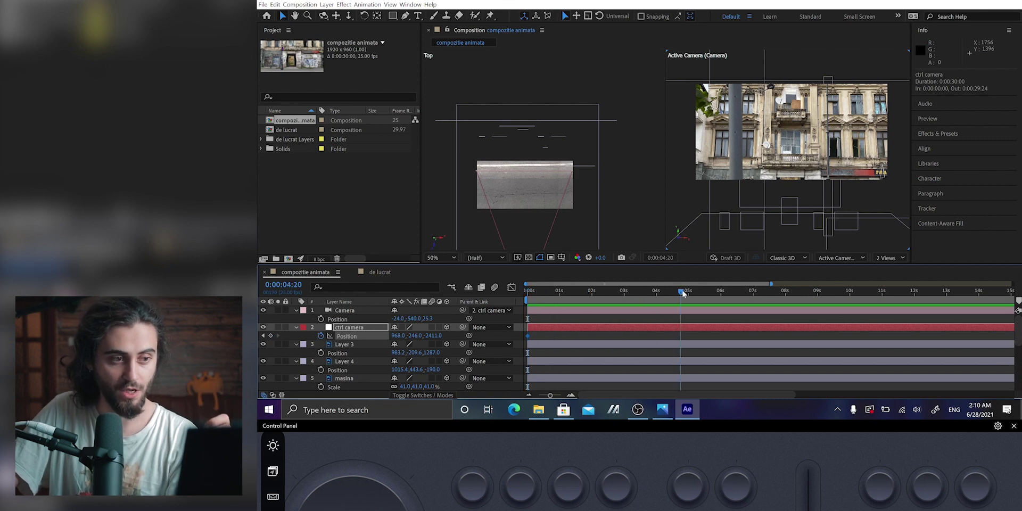
pyautogui.moveTo(411, 339); pyautogui.dragTo(704, 339)
# Try changing the ctrl camera null's Z position at 0:00:12:04, and undo the change
pyautogui.click(919, 292)
pyautogui.moveTo(429, 339); pyautogui.dragTo(541, 310)
pyautogui.hotkey('ctrl', 'z')
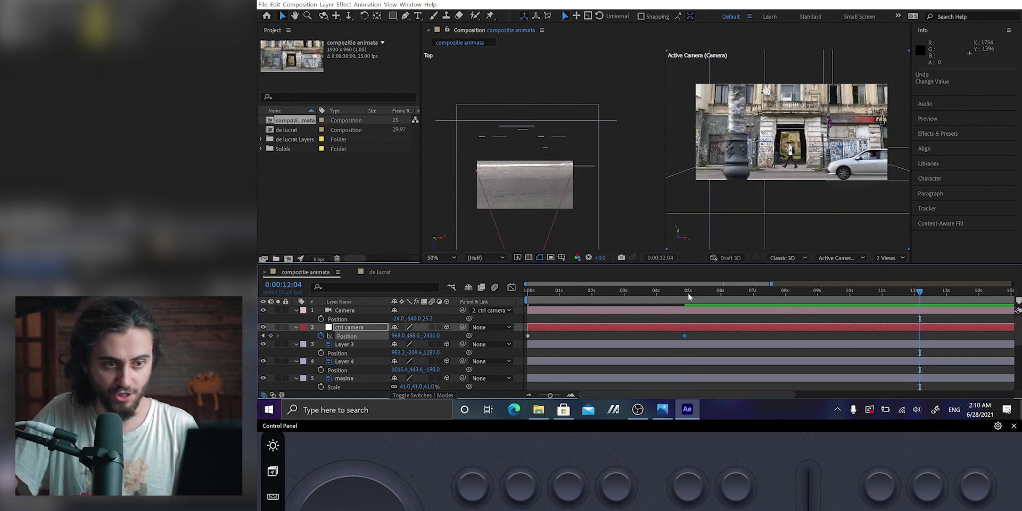
# Keyframe the ctrl camera null's position at Y 685.0 at 0:00:04:22 and at Z -1142.0 at 0:00:12:03
pyautogui.moveTo(412, 335); pyautogui.dragTo(487, 335)
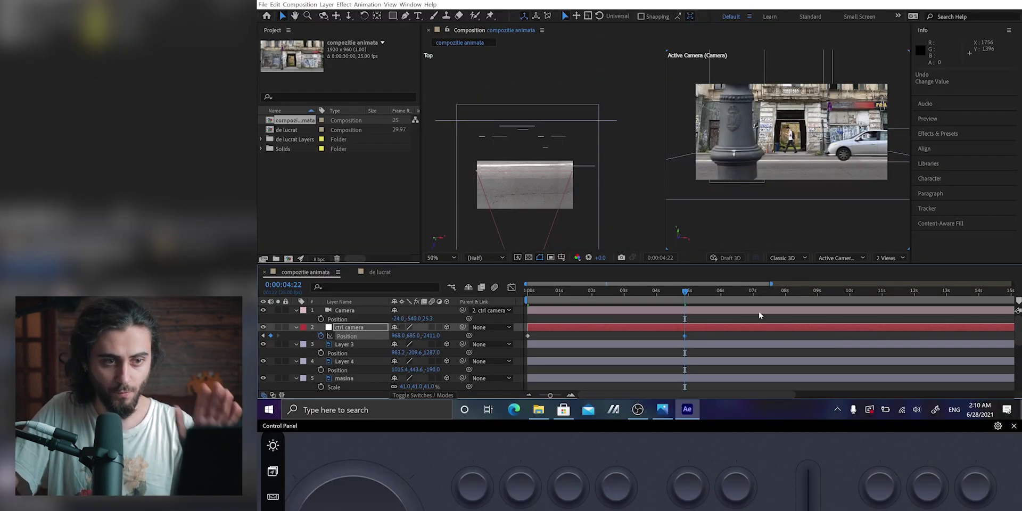
pyautogui.moveTo(436, 335); pyautogui.dragTo(508, 319)
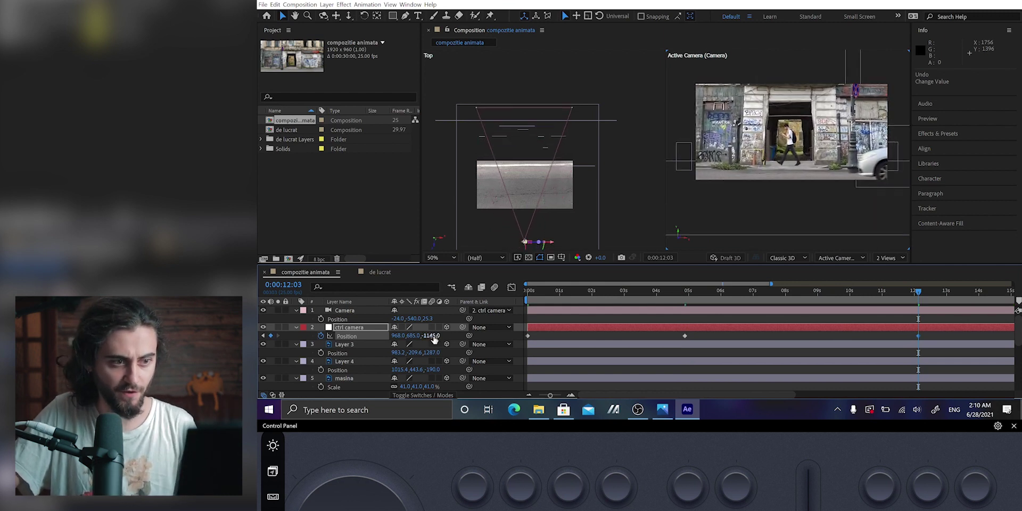
pyautogui.moveTo(432, 335); pyautogui.dragTo(420, 335)
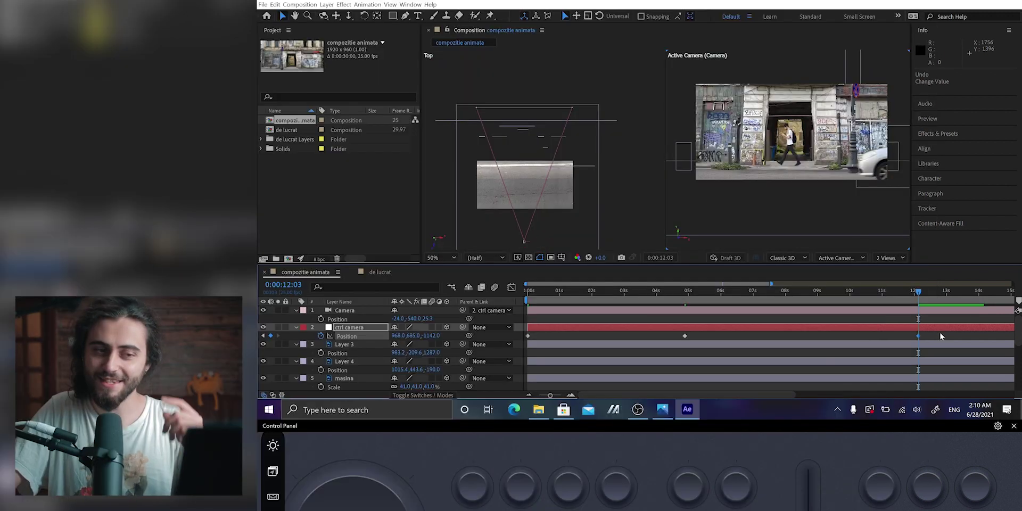
# Apply Easy Ease to all three position keyframes of the ctrl camera null
pyautogui.moveTo(940, 332); pyautogui.dragTo(522, 340)
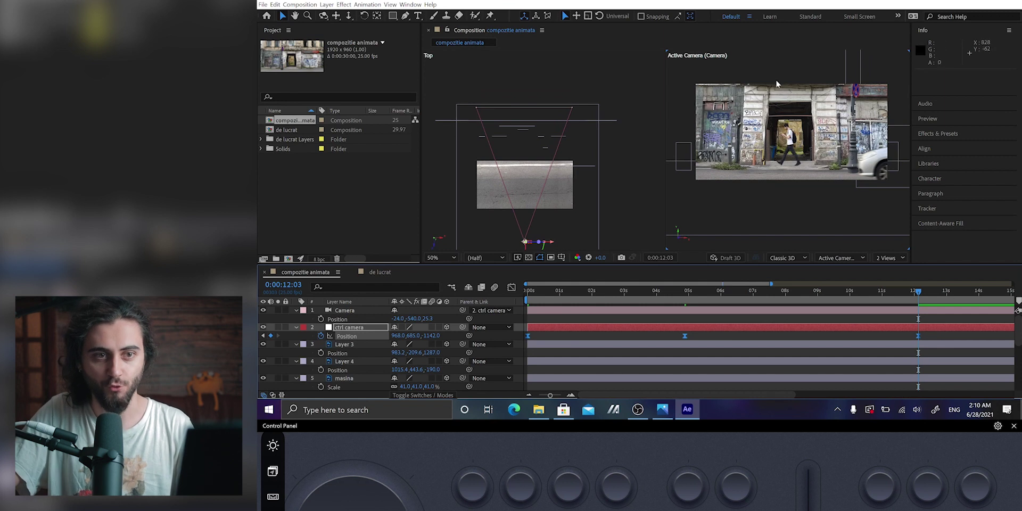
pyautogui.scroll(3, 777, 84)
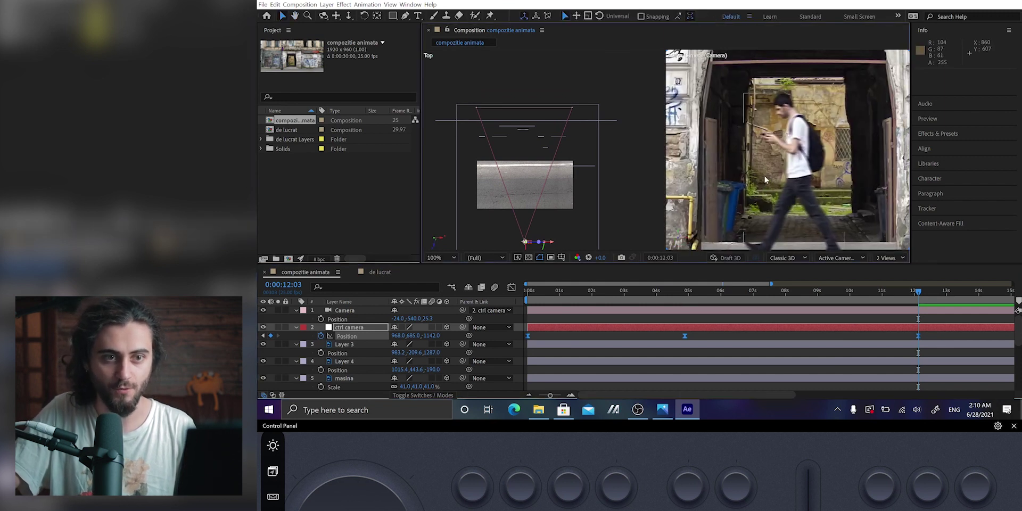
pyautogui.scroll(-3, 765, 174)
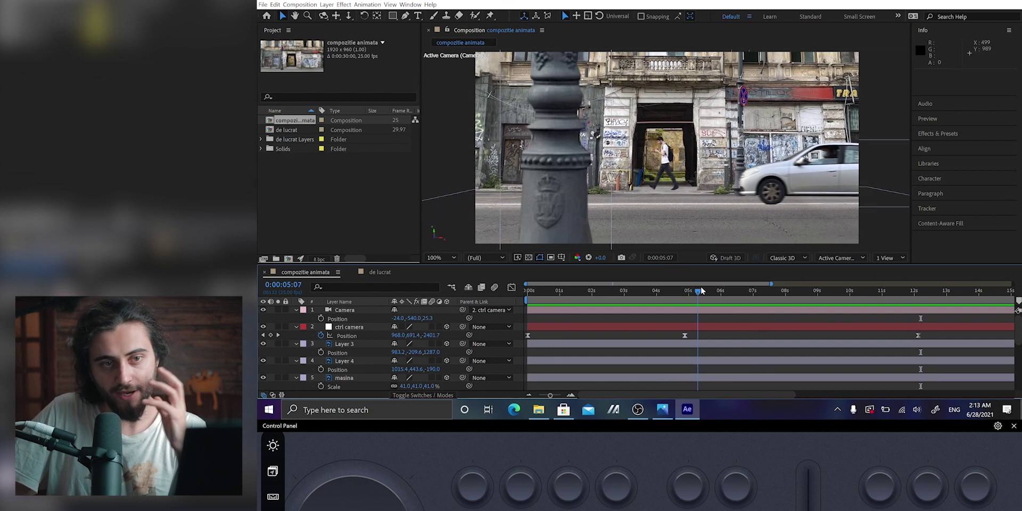
# Move the masina car closer to the camera along its Z axis to position 1835.5, 283.5, -249.7
pyautogui.click(701, 290)
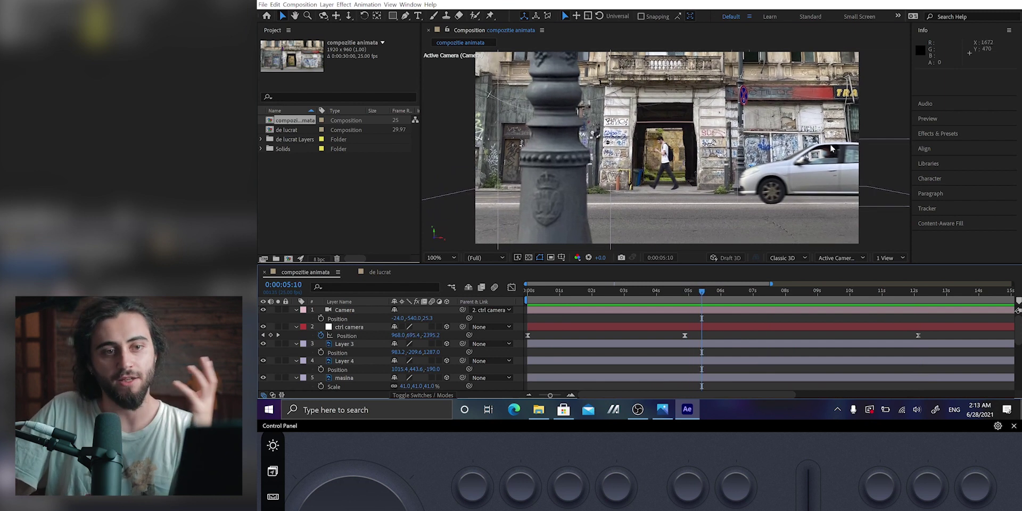
pyautogui.click(836, 172)
pyautogui.moveTo(858, 181); pyautogui.dragTo(980, 230)
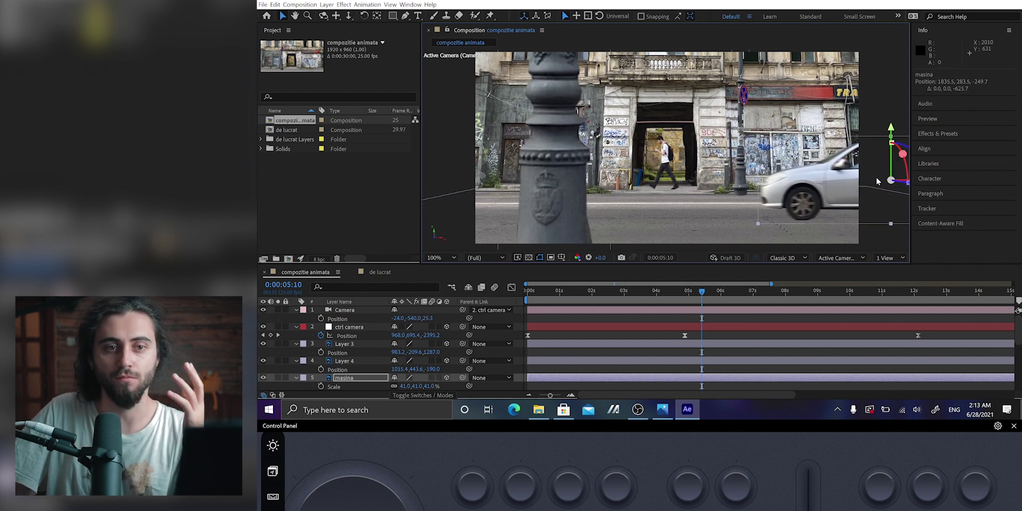
# At 0:00:03:19, turn on the Camera layer's Depth of Field and set its aperture to 97.0 pixels
pyautogui.moveTo(699, 291); pyautogui.dragTo(649, 292)
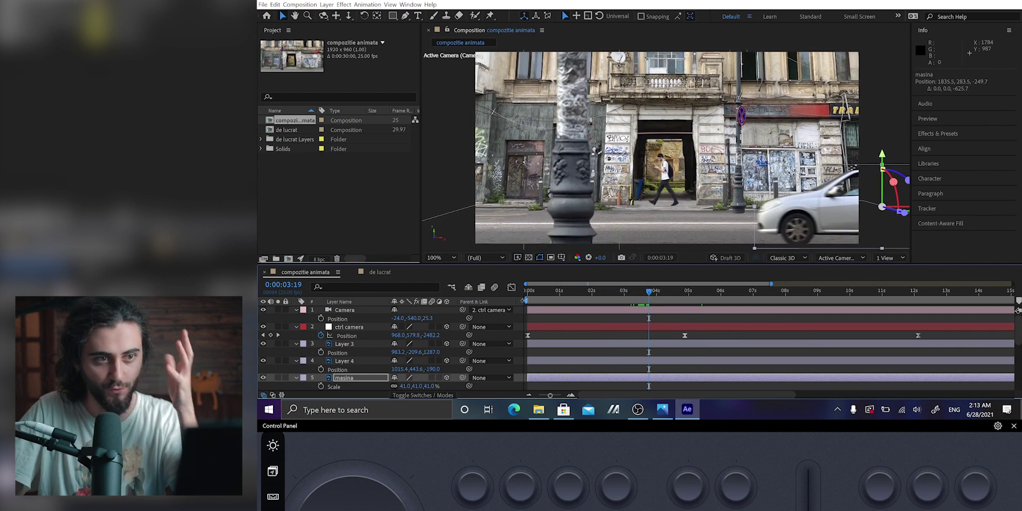
pyautogui.click(352, 311)
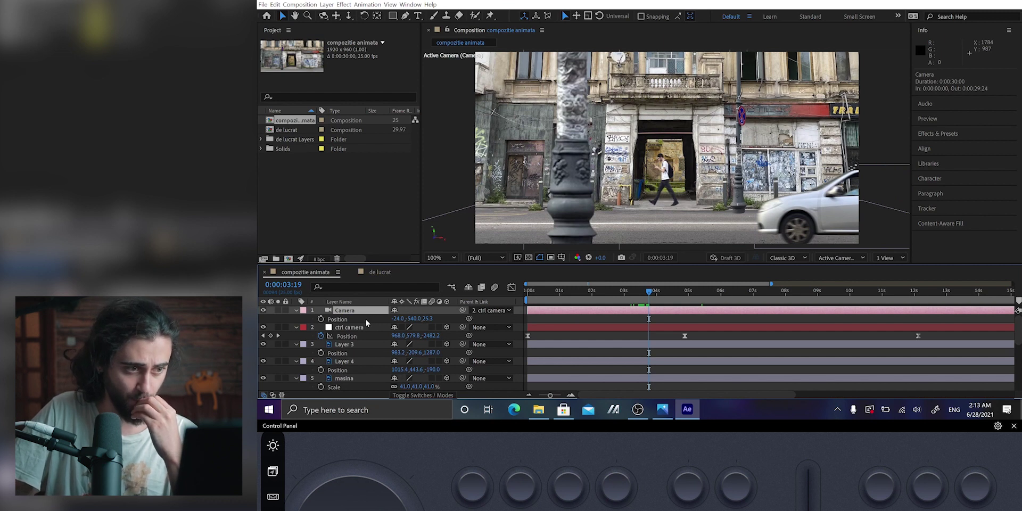
pyautogui.click(297, 310)
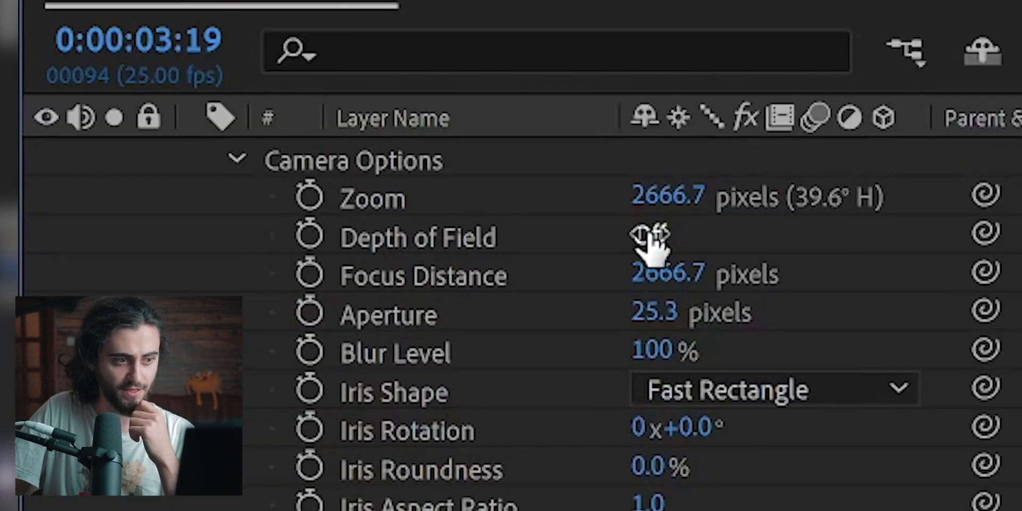
pyautogui.click(650, 237)
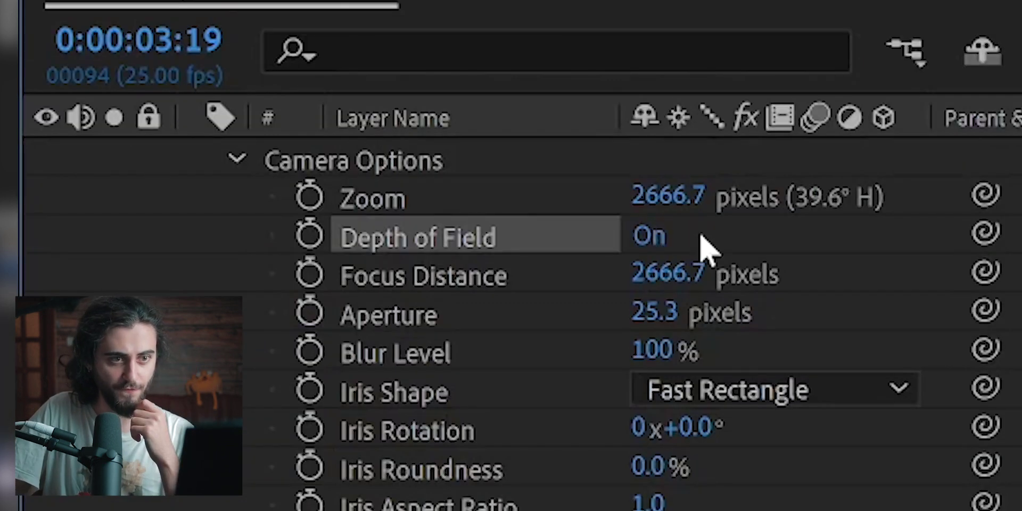
pyautogui.moveTo(649, 312); pyautogui.dragTo(645, 311)
pyautogui.moveTo(410, 344); pyautogui.dragTo(367, 333)
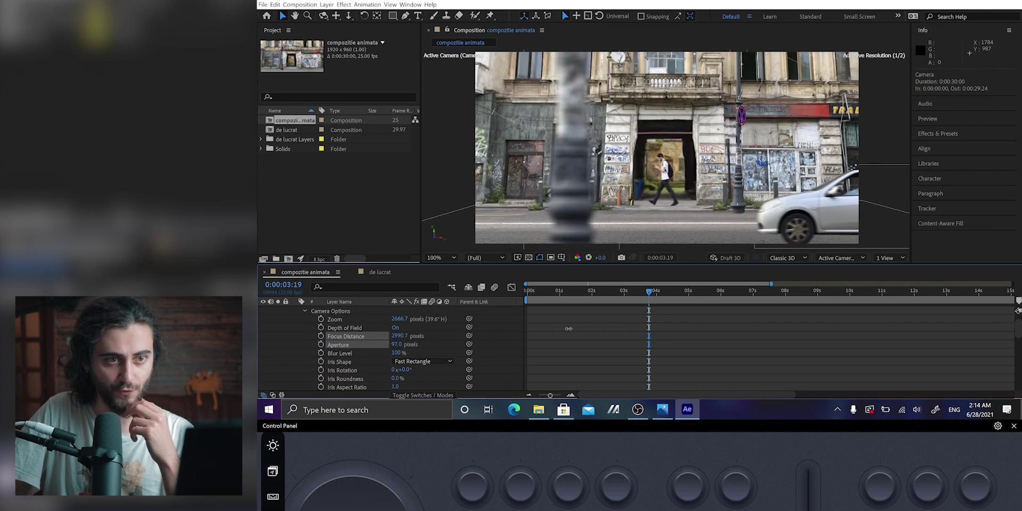
# Set the Camera's focus distance to 3740.7 pixels and keyframe it at 0:00:00:00
pyautogui.moveTo(286, 339); pyautogui.dragTo(260, 340)
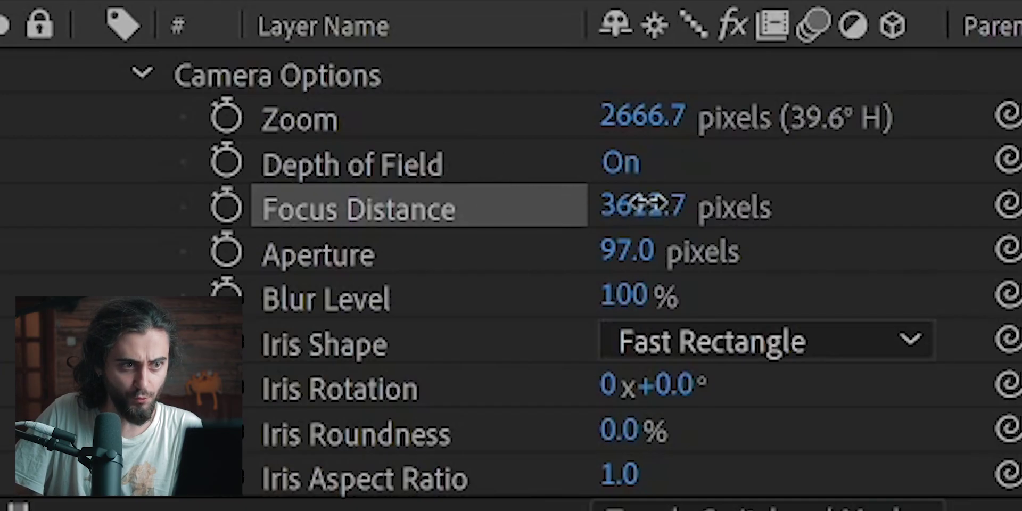
pyautogui.moveTo(399, 335); pyautogui.dragTo(442, 334)
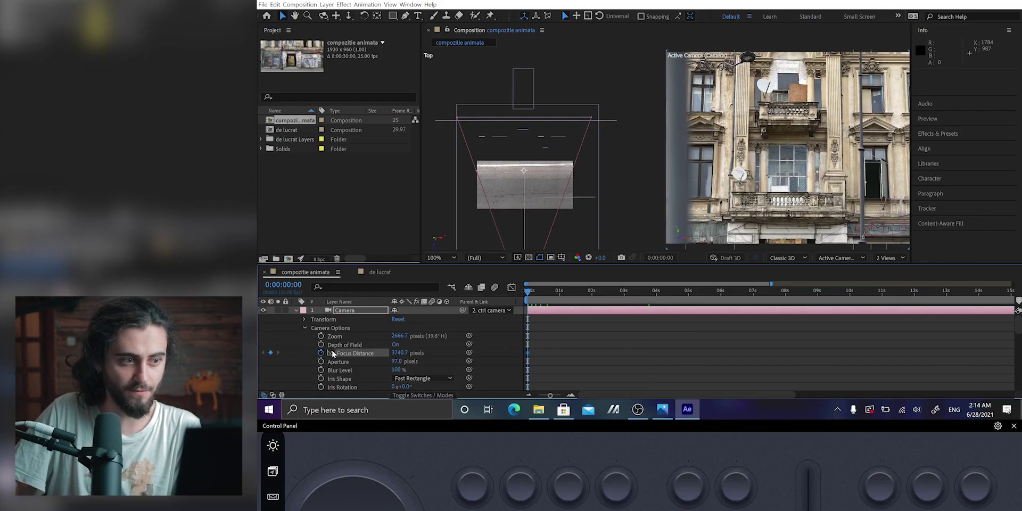
pyautogui.moveTo(644, 290); pyautogui.dragTo(648, 293)
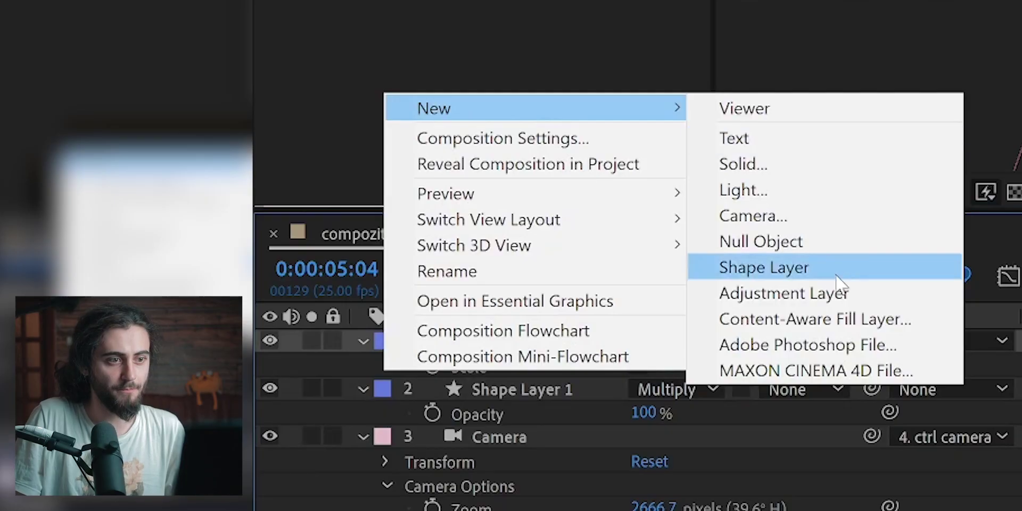
# Add an adjustment layer, apply the Lumetri Color effect to it, and set Sharpen to 14.0
pyautogui.click(839, 292)
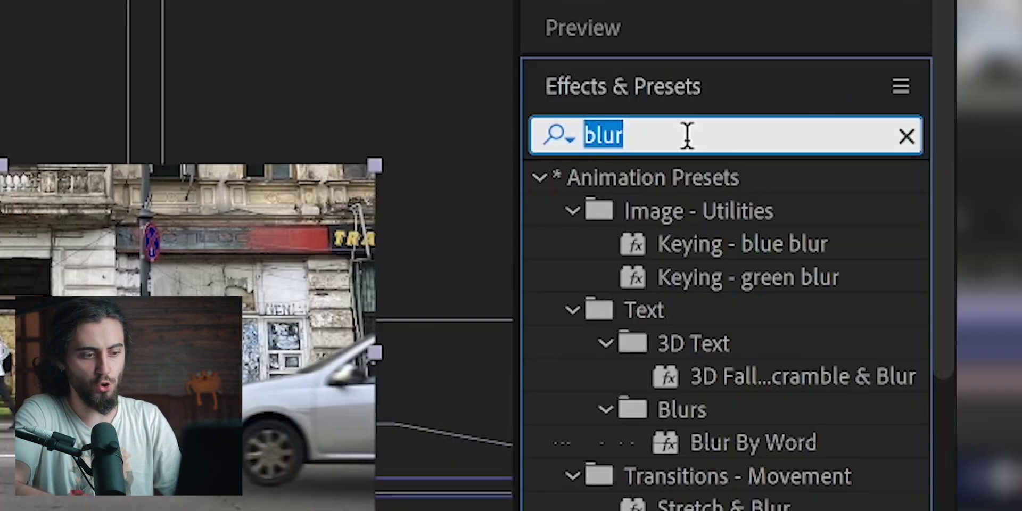
pyautogui.write('lumetr')
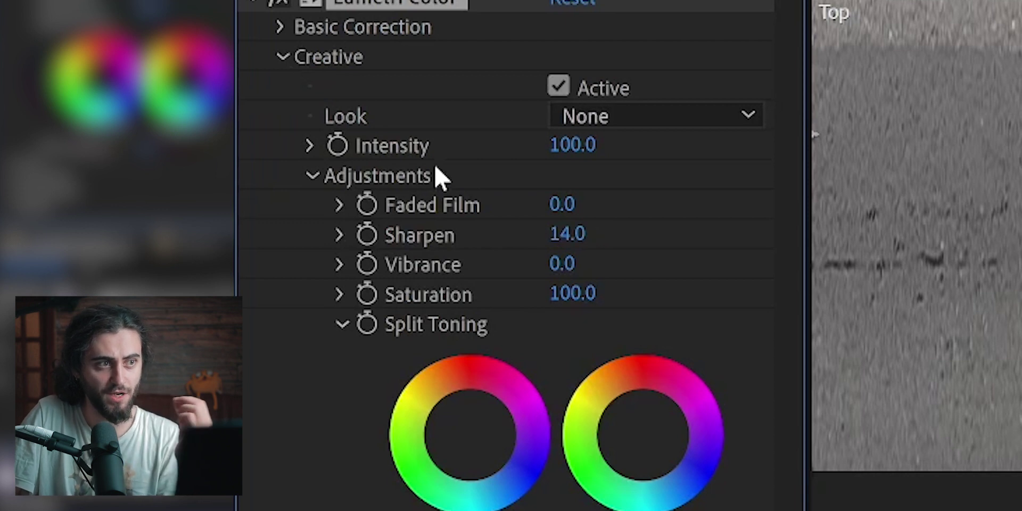
# Set Lumetri Color's Contrast to 24.0, Highlights to 23.0, Shadows to 21.0 and basic Saturation to 125.0, and adjust the Shadow Tint
pyautogui.click(276, 26)
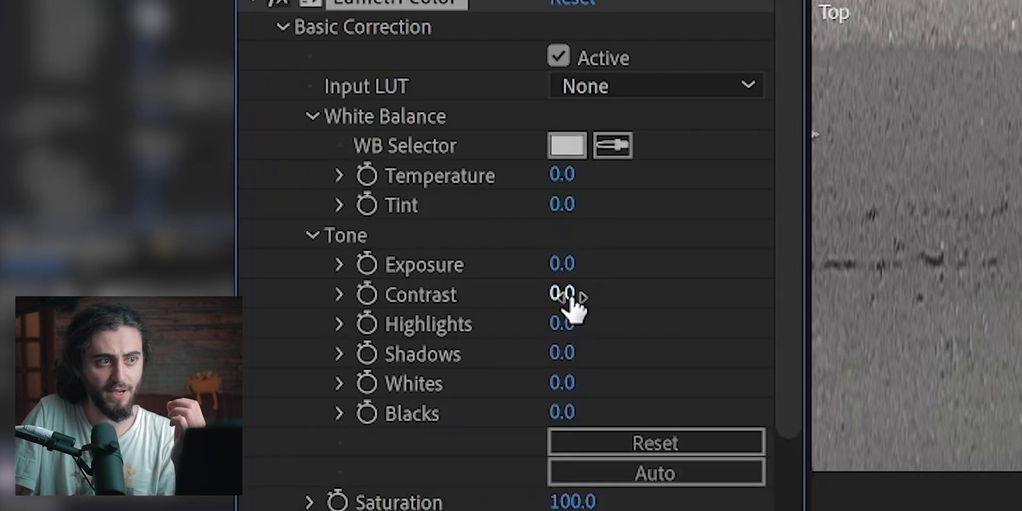
pyautogui.moveTo(608, 293); pyautogui.dragTo(612, 303)
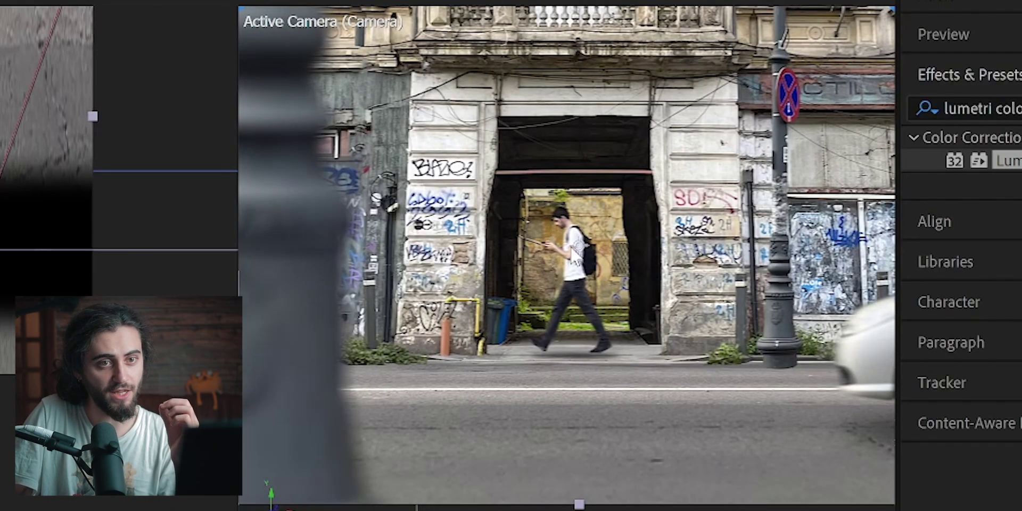
pyautogui.scroll(-3, 582, 259)
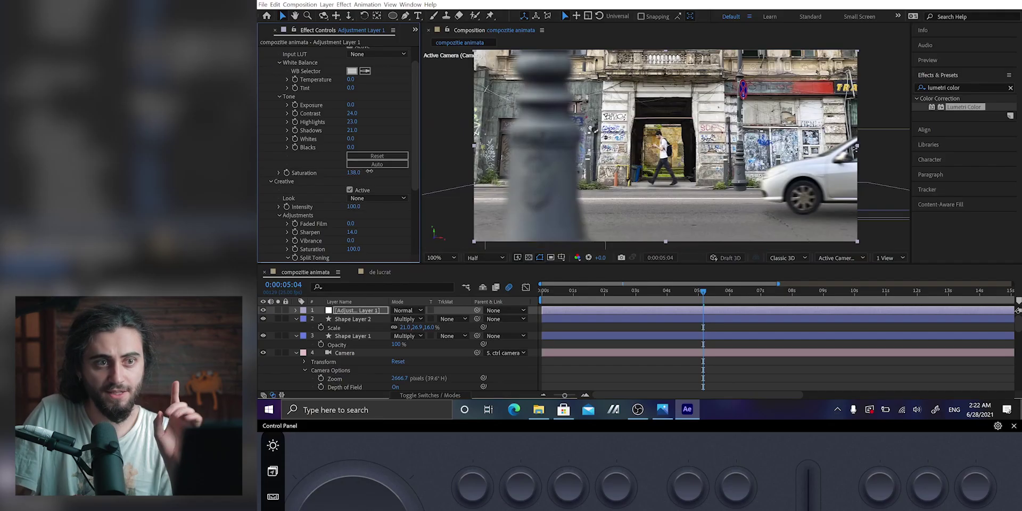
pyautogui.scroll(-5, 312, 157)
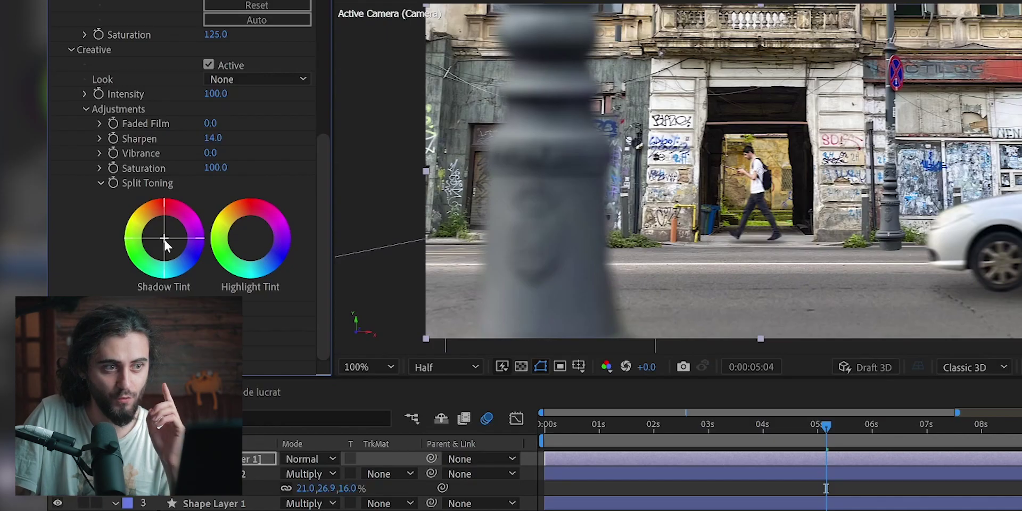
pyautogui.click(164, 241)
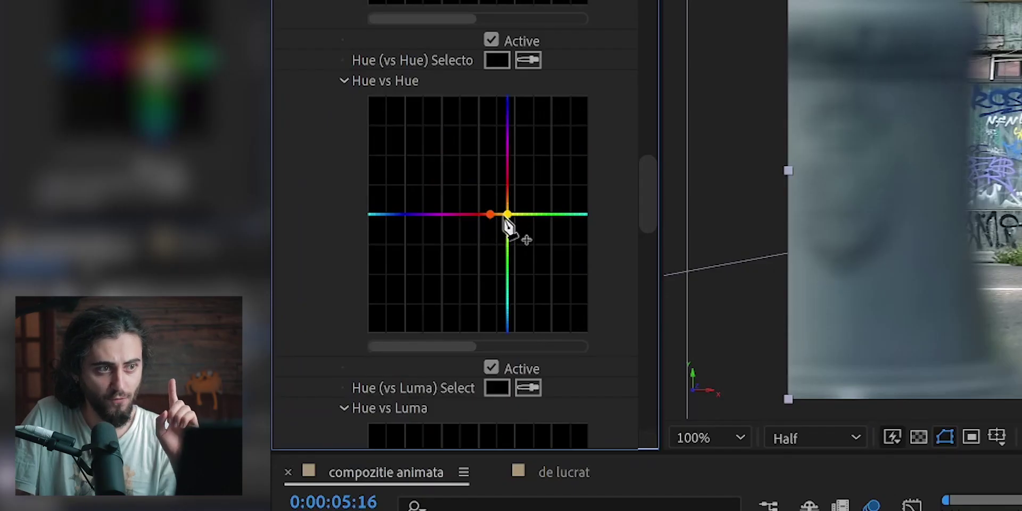
# Add points to the Hue vs Hue curve around red, orange and yellow, and raise the orange and yellow points slightly
pyautogui.click(473, 215)
pyautogui.click(514, 215)
pyautogui.moveTo(490, 214); pyautogui.dragTo(490, 211)
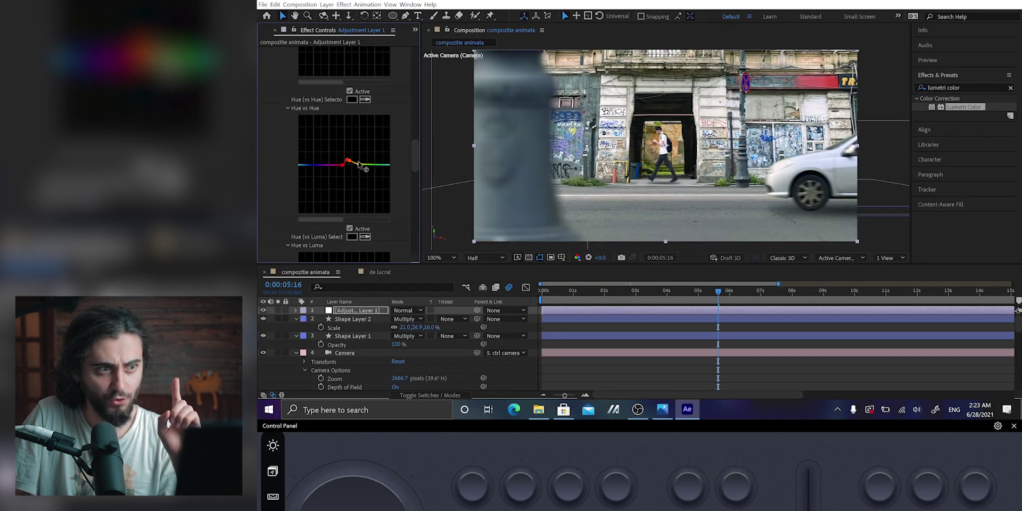
pyautogui.moveTo(359, 164); pyautogui.dragTo(359, 161)
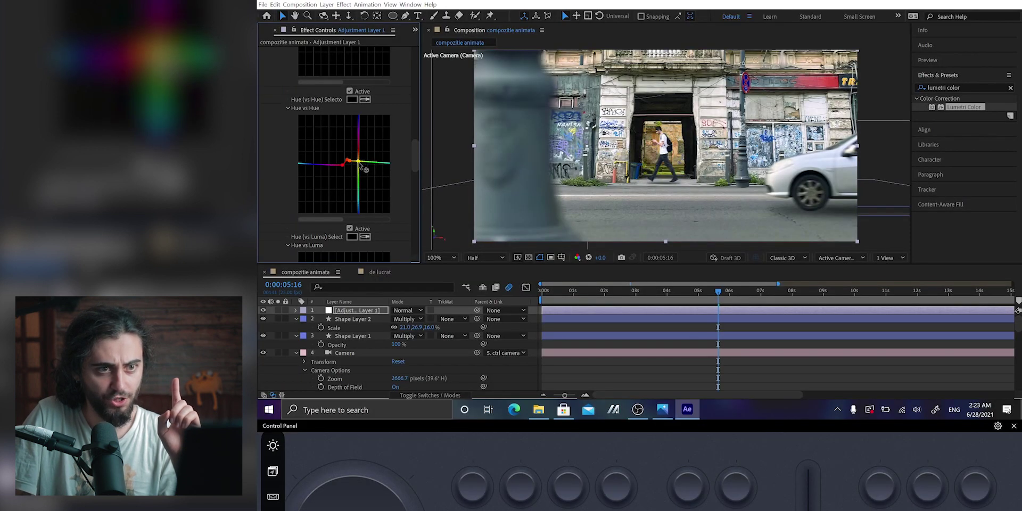
pyautogui.click(317, 165)
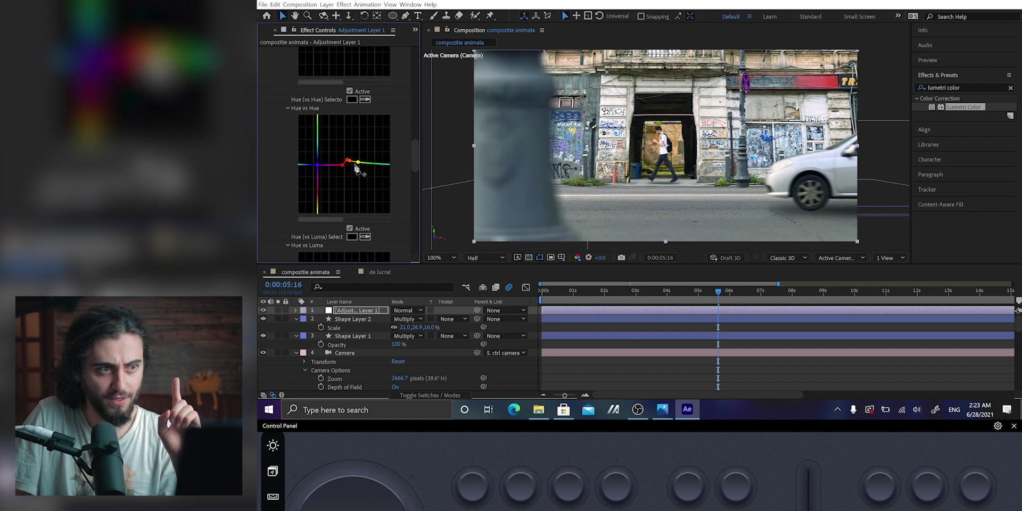
pyautogui.moveTo(359, 162); pyautogui.dragTo(359, 160)
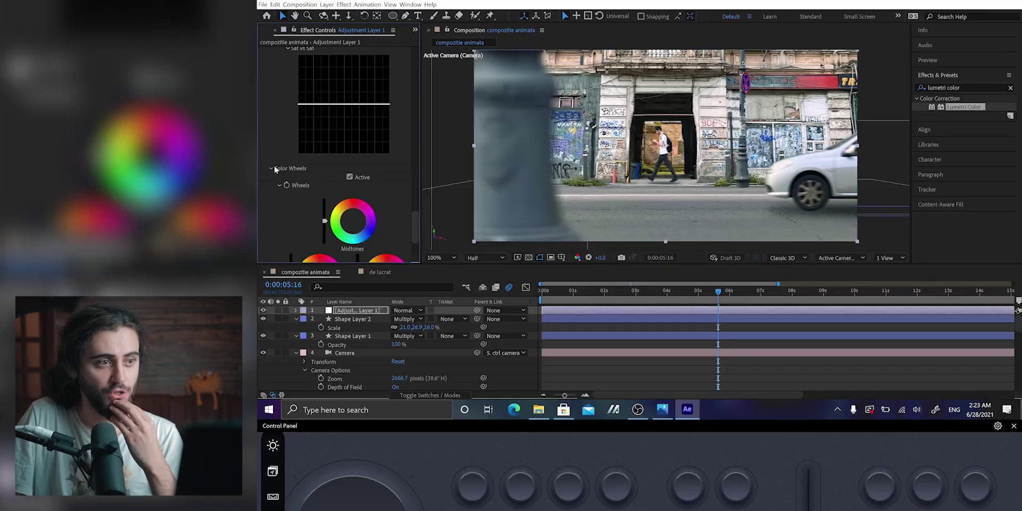
# Adjust the vignette amount in the adjustment layer's Lumetri Color effect
pyautogui.scroll(-3, 275, 167)
pyautogui.scroll(-2, 277, 216)
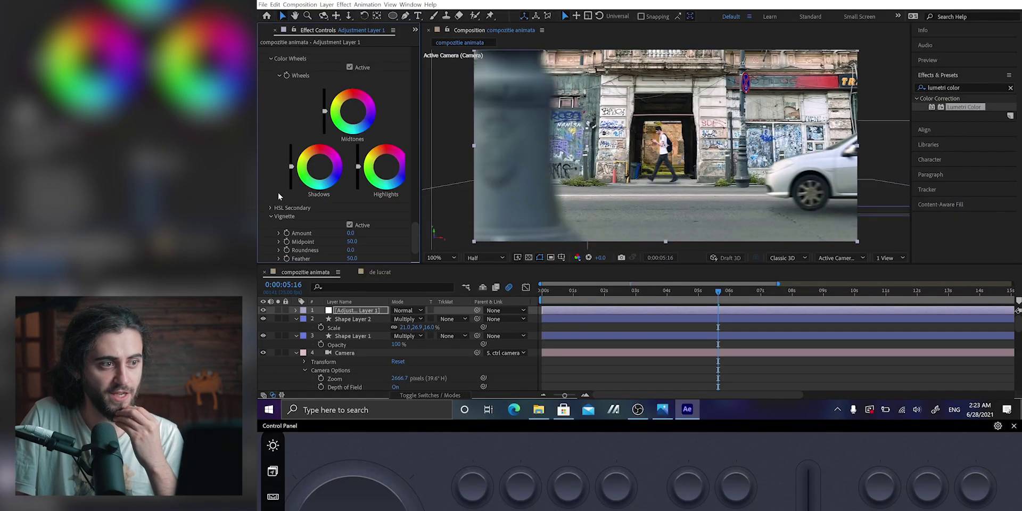
pyautogui.scroll(-1, 633, 188)
pyautogui.moveTo(344, 233); pyautogui.dragTo(345, 233)
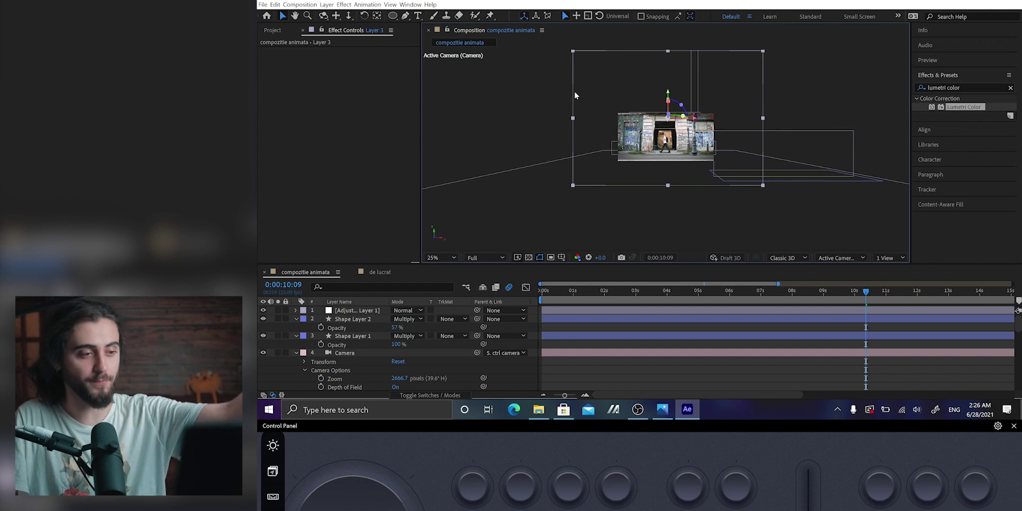
pyautogui.press('/')
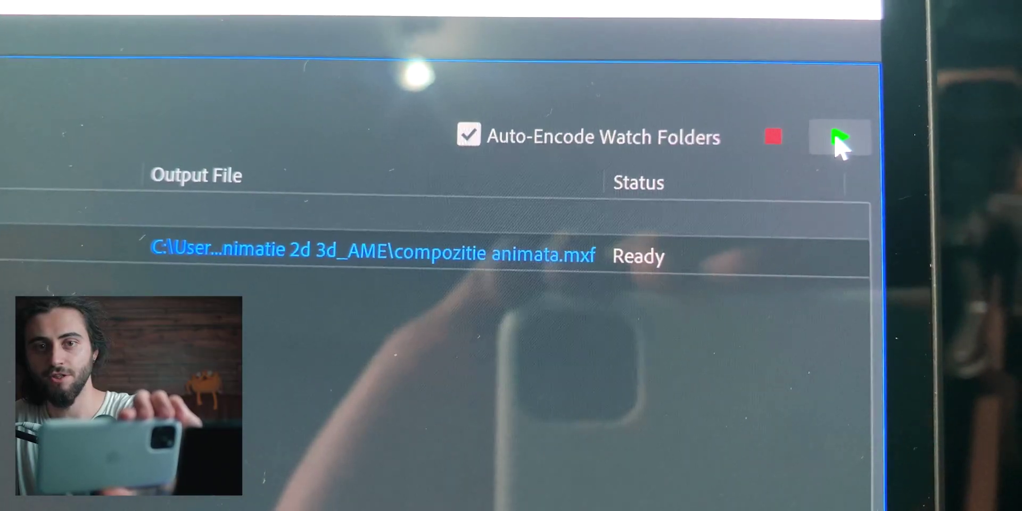
# In Adobe Media Encoder, change the export format of the queued compozitie animata composition to H.264
pyautogui.click(846, 136)
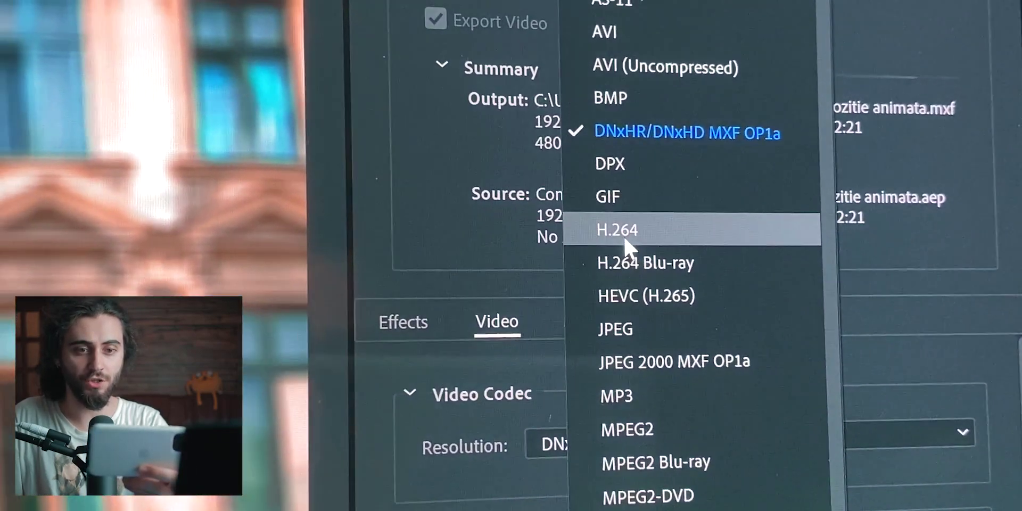
pyautogui.click(580, 233)
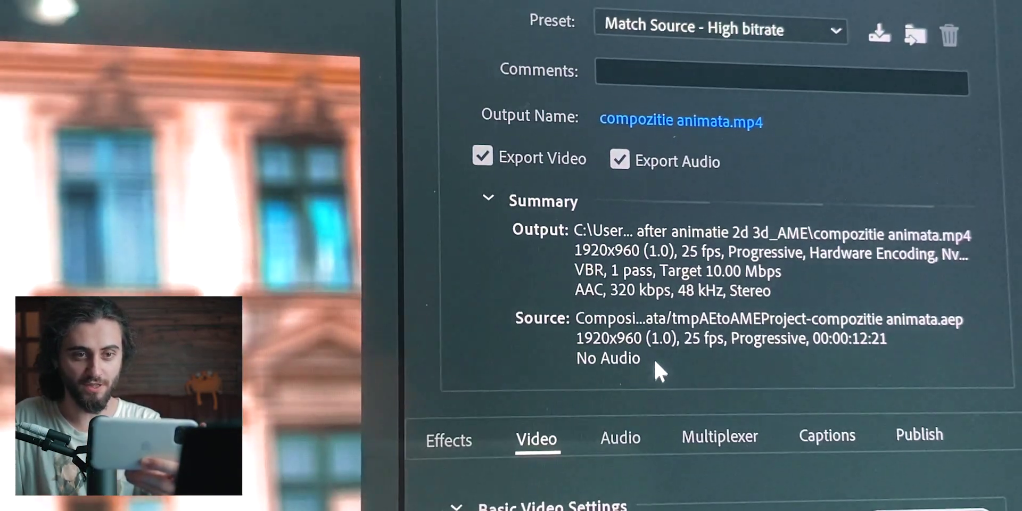
pyautogui.scroll(-10, 665, 144)
pyautogui.scroll(-5, 705, 125)
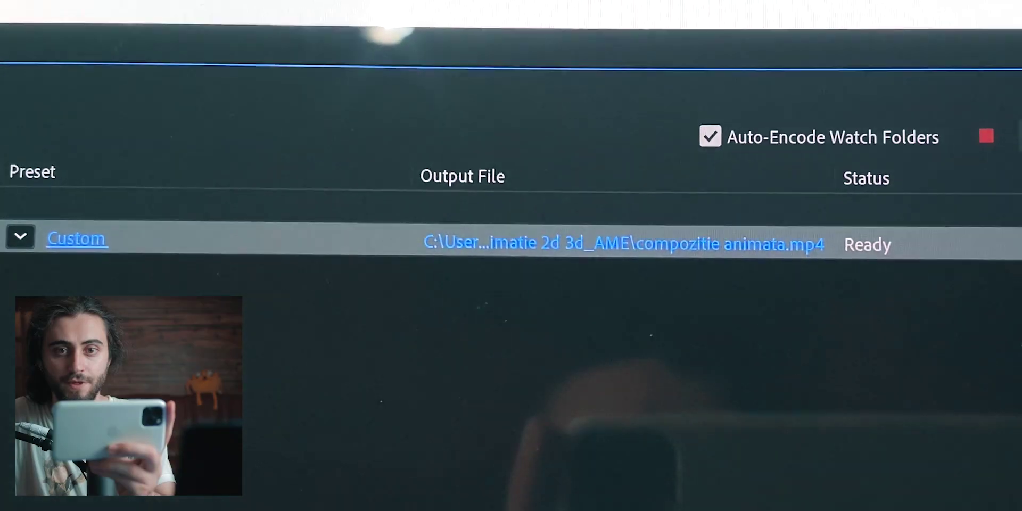